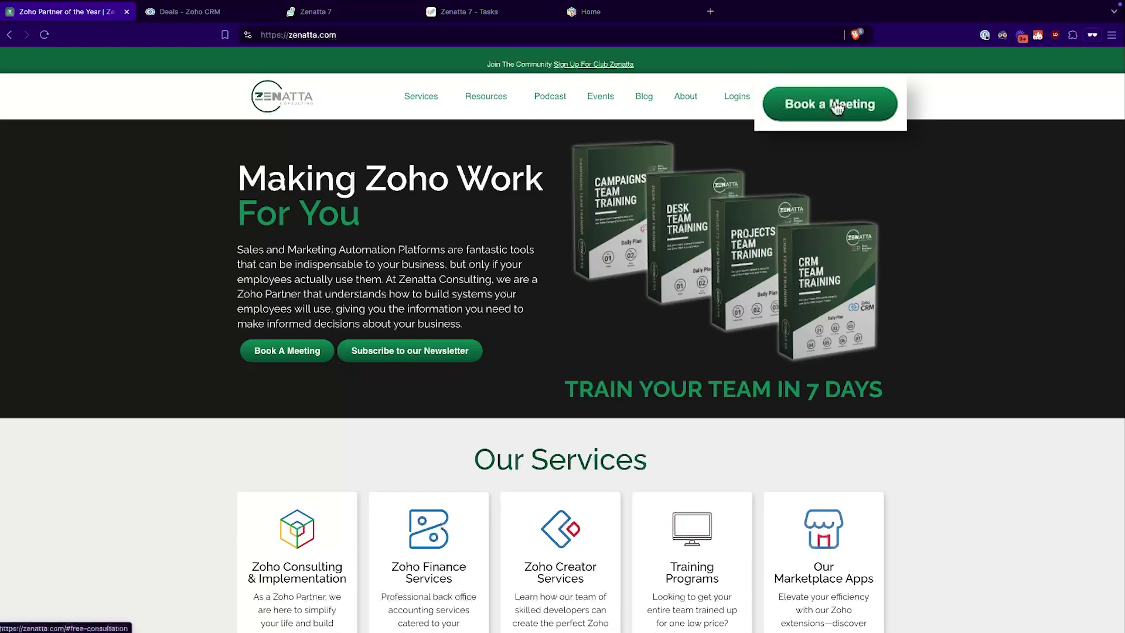
{"action": "left_click", "coordinate": [836, 105]}
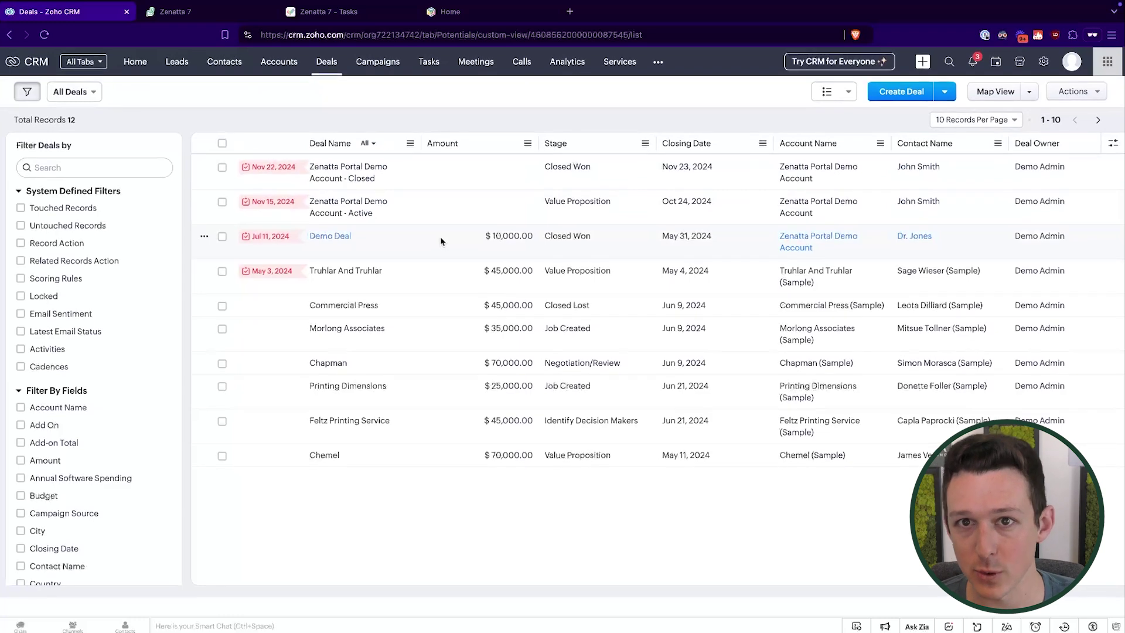
Compare the separately opened Zoho CRM deals, Zoho Desk tickets and Zoho Projects tasks pages.
{"action": "left_click", "coordinate": [235, 19]}
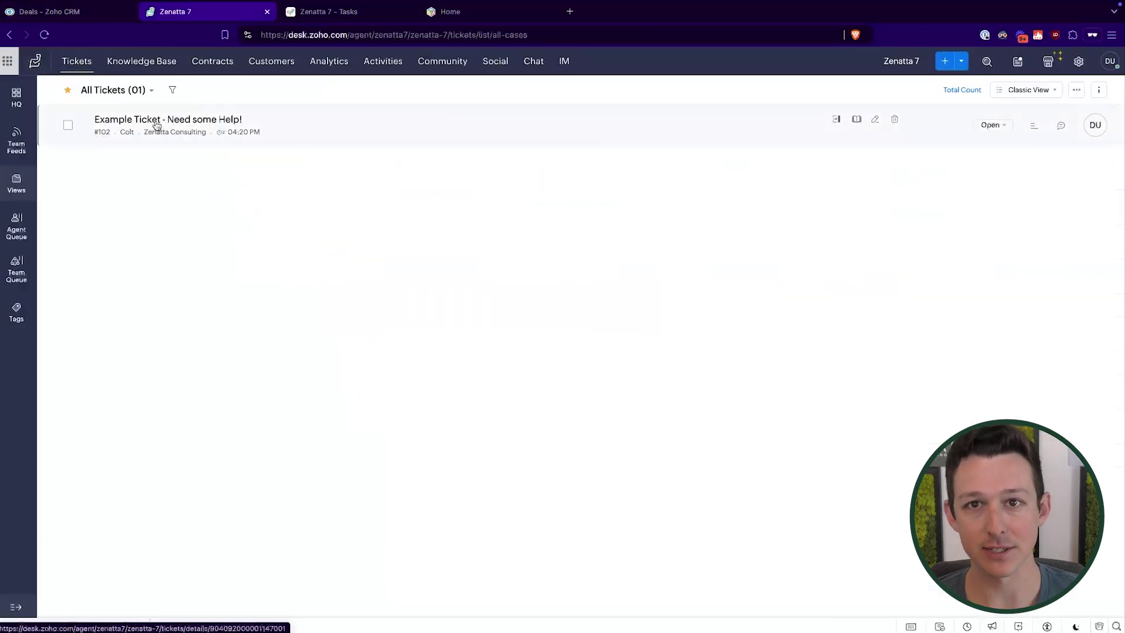
{"action": "left_click", "coordinate": [310, 13]}
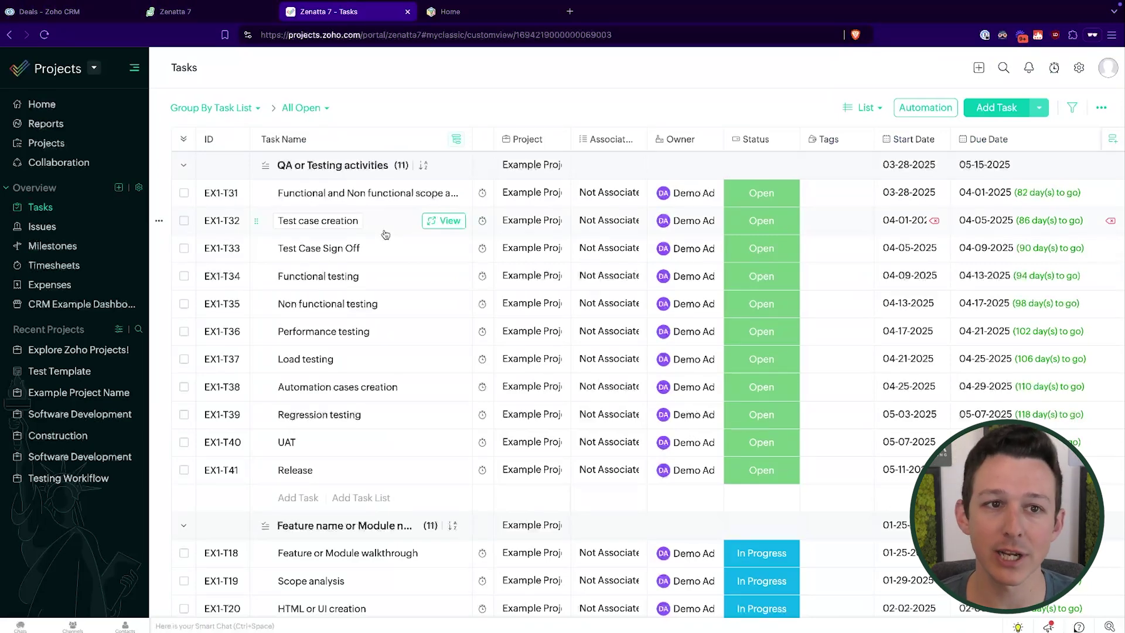
{"action": "left_click", "coordinate": [120, 13]}
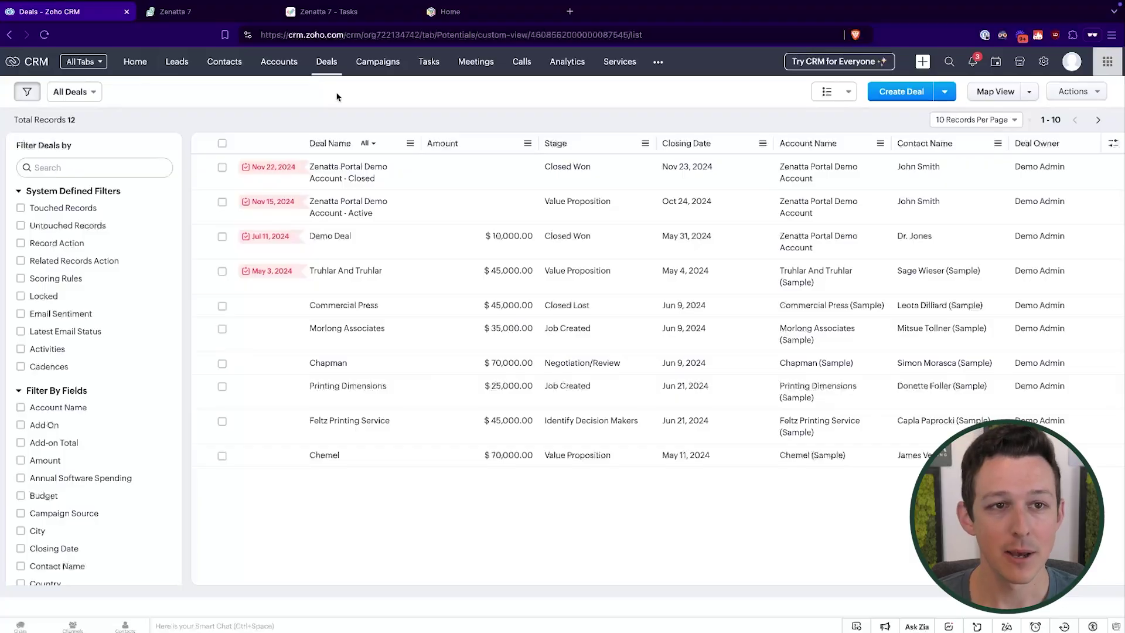
{"action": "left_click", "coordinate": [195, 17]}
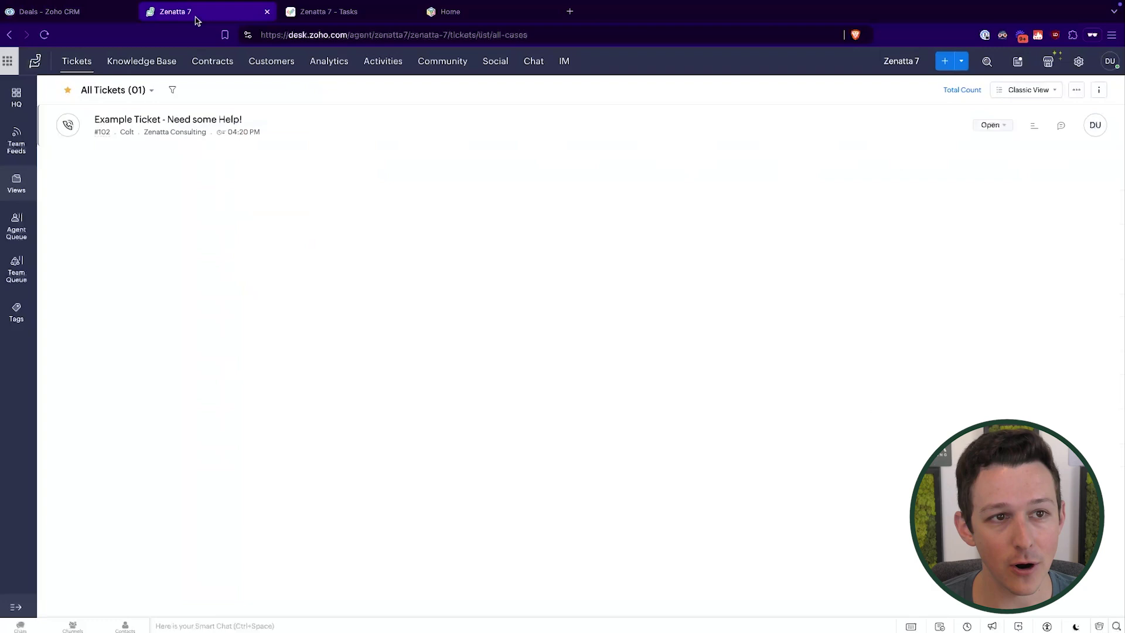
{"action": "left_click", "coordinate": [323, 19]}
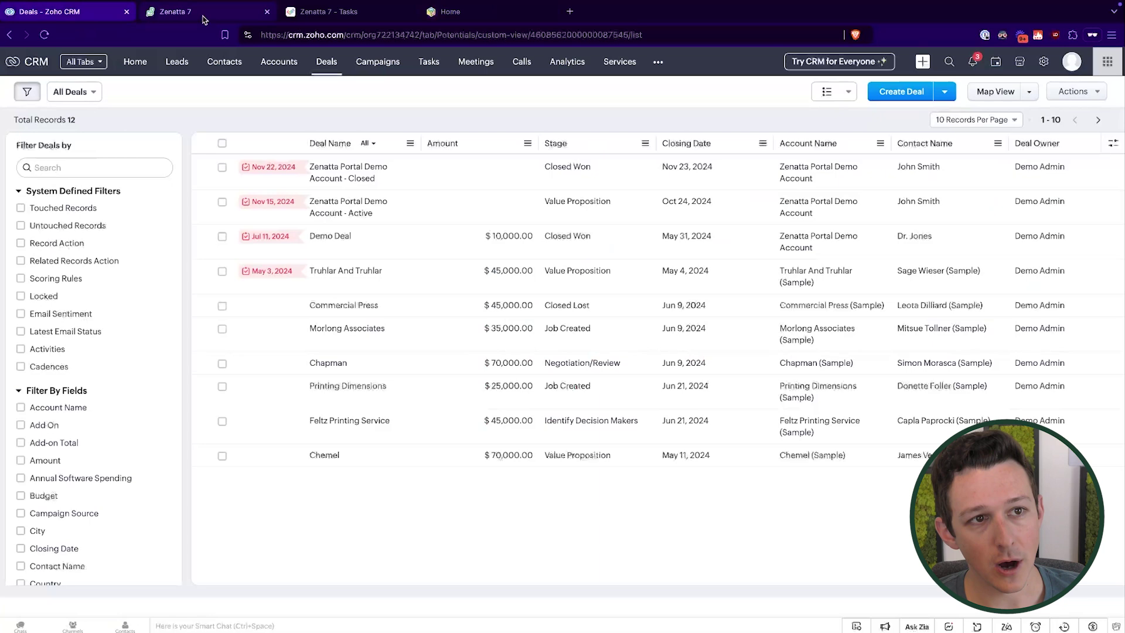
{"action": "left_click", "coordinate": [205, 12]}
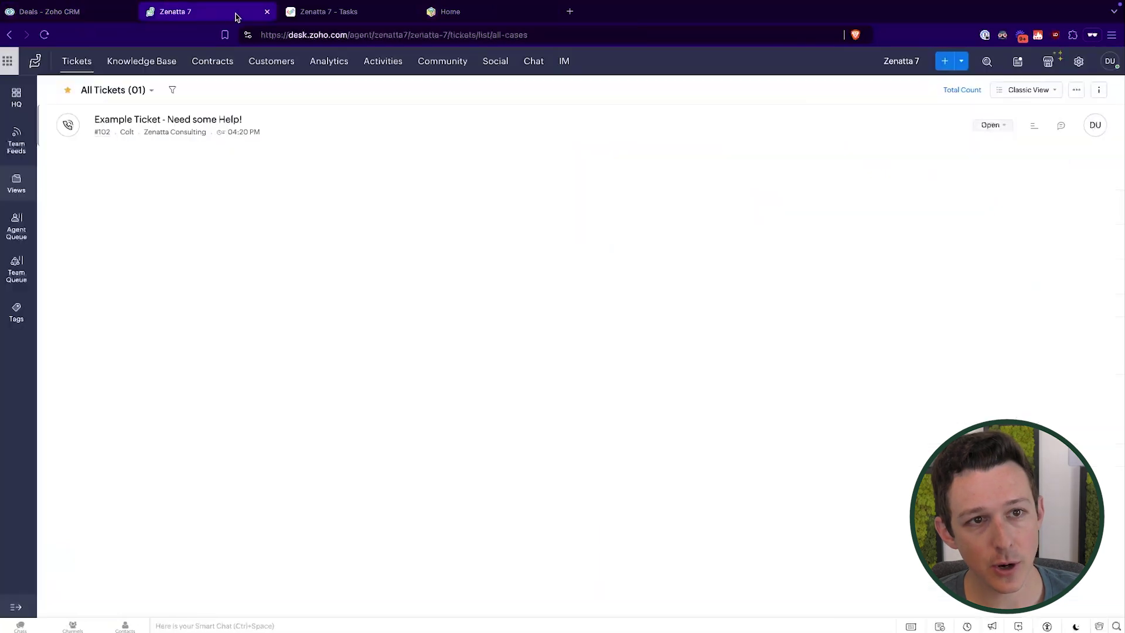
{"action": "left_click", "coordinate": [303, 19]}
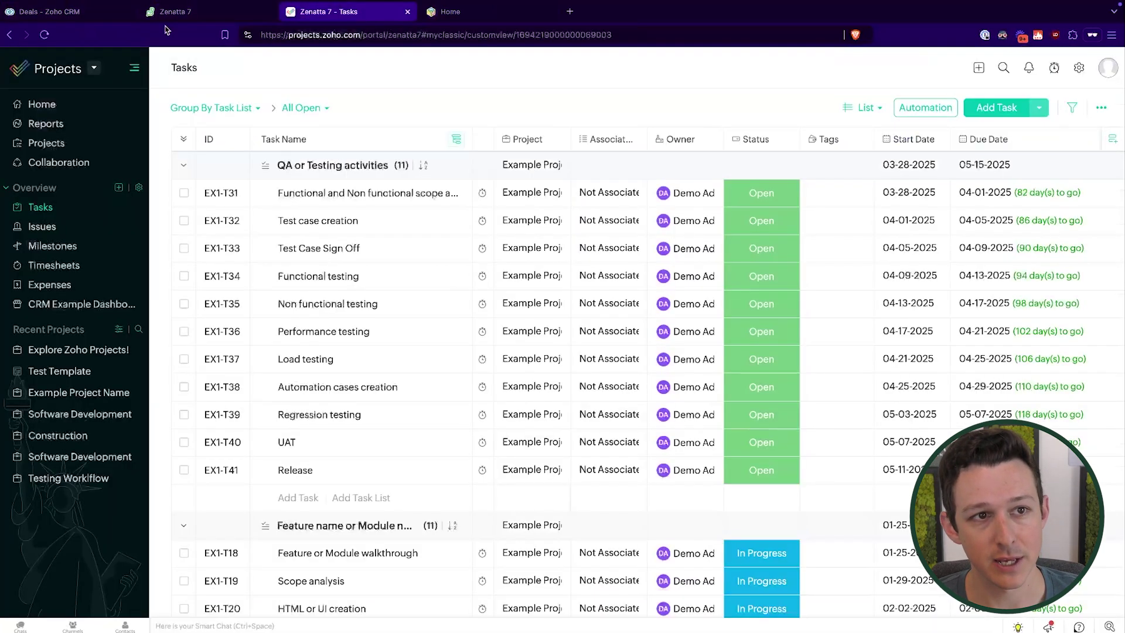
{"action": "left_click", "coordinate": [113, 15]}
{"action": "left_click", "coordinate": [205, 13]}
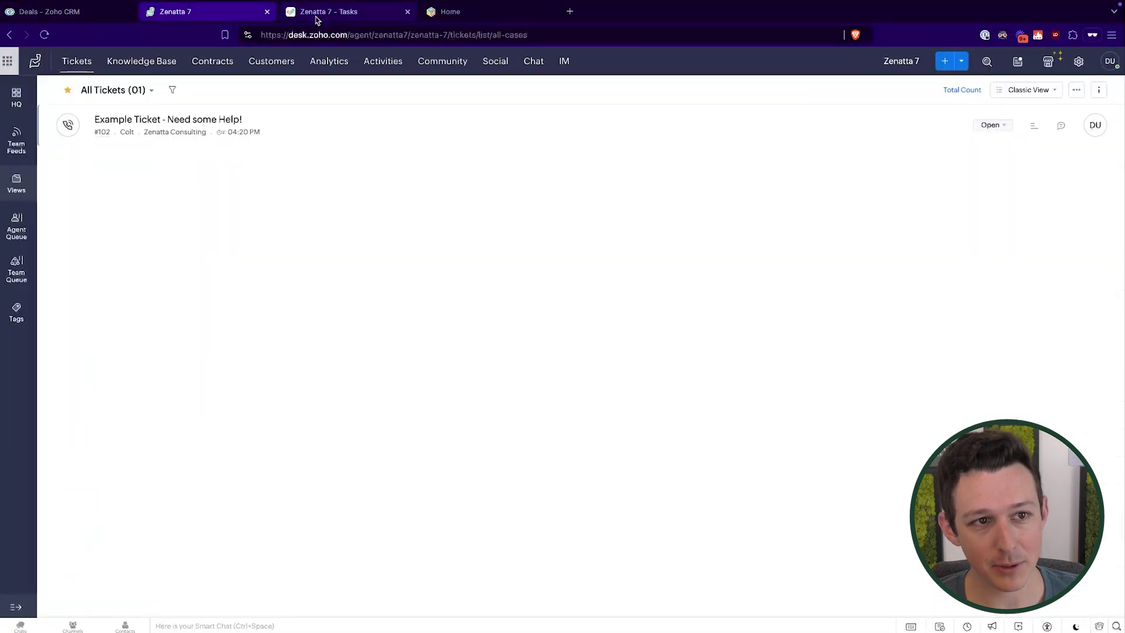
{"action": "left_click", "coordinate": [319, 18]}
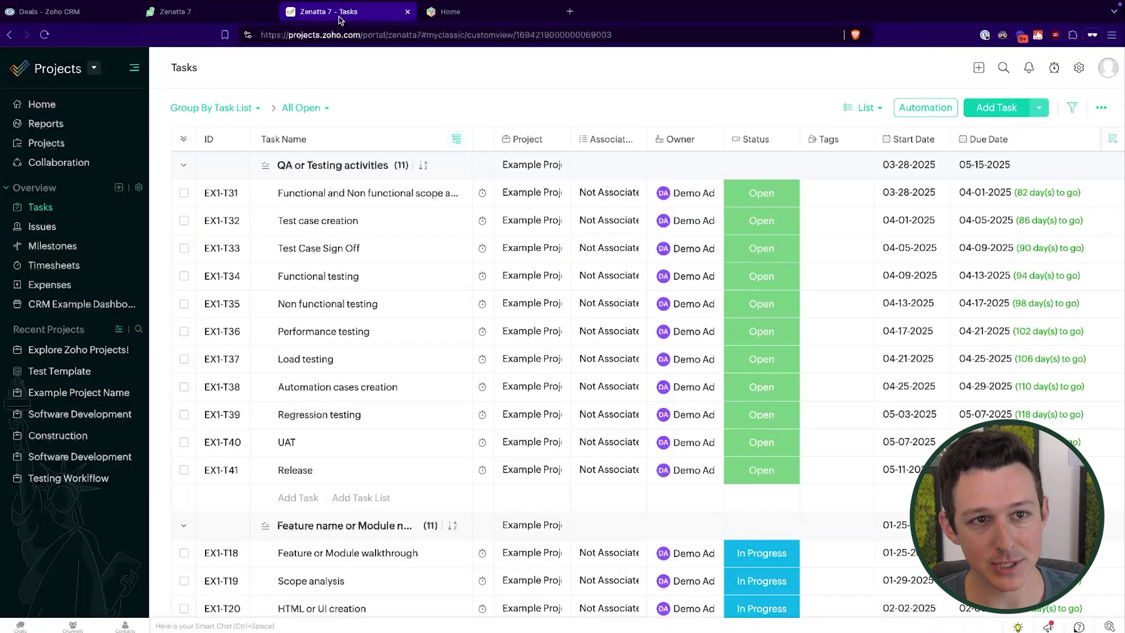
Switch to Zoho One and view Projects and the CRM Deals list inside its unified interface.
{"action": "left_click", "coordinate": [450, 13]}
{"action": "mouse_move", "coordinate": [7, 146]}
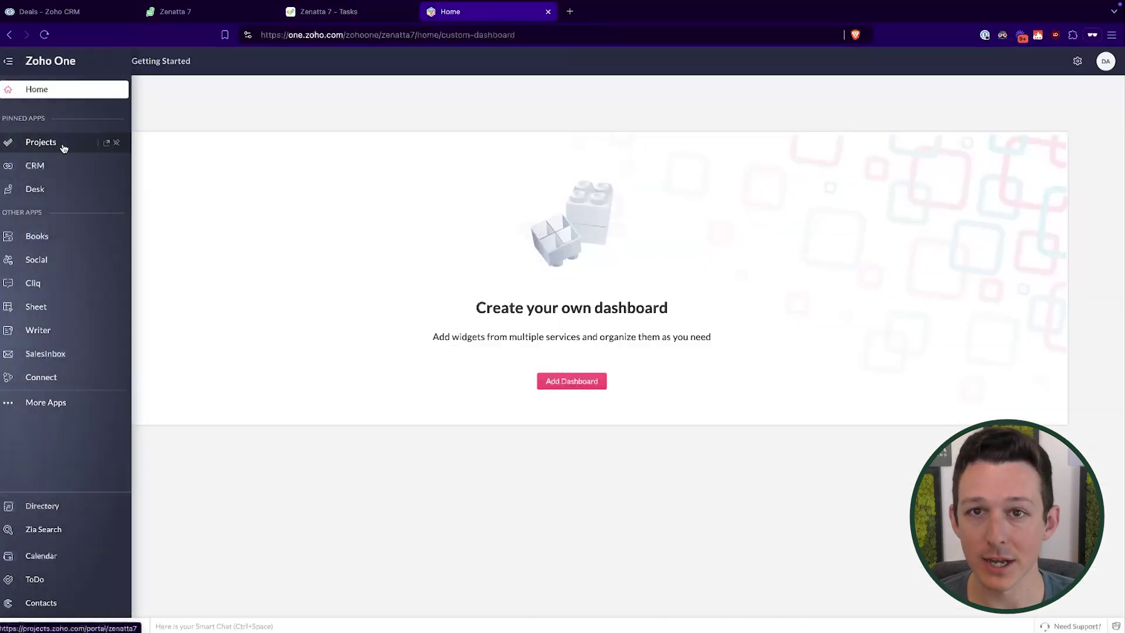
{"action": "left_click", "coordinate": [64, 149]}
{"action": "mouse_move", "coordinate": [16, 176]}
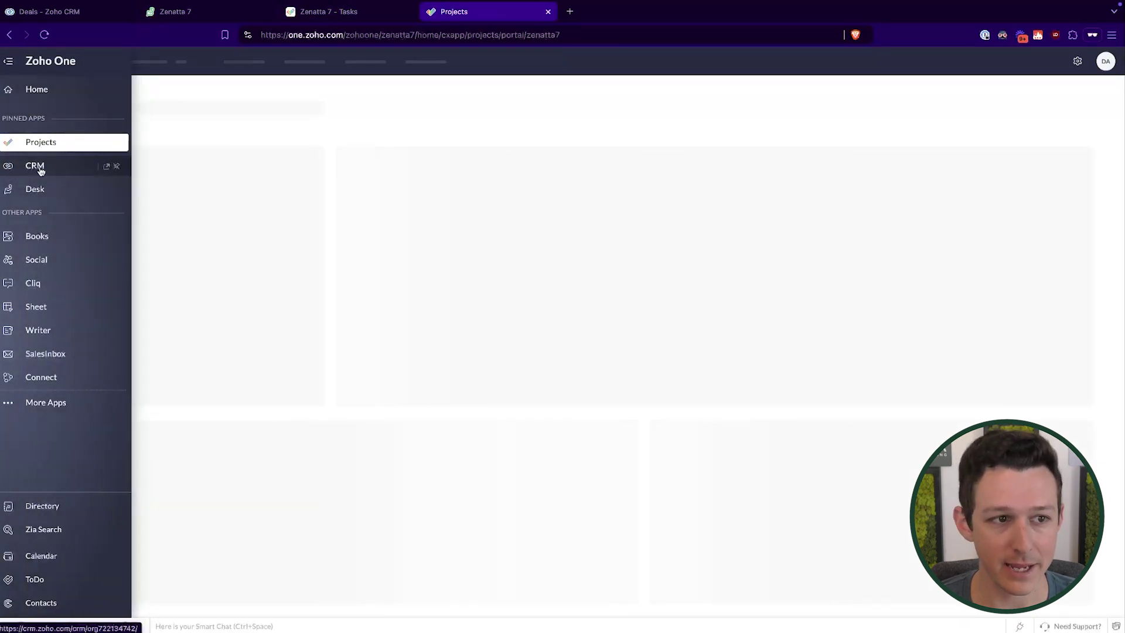
{"action": "left_click", "coordinate": [36, 167]}
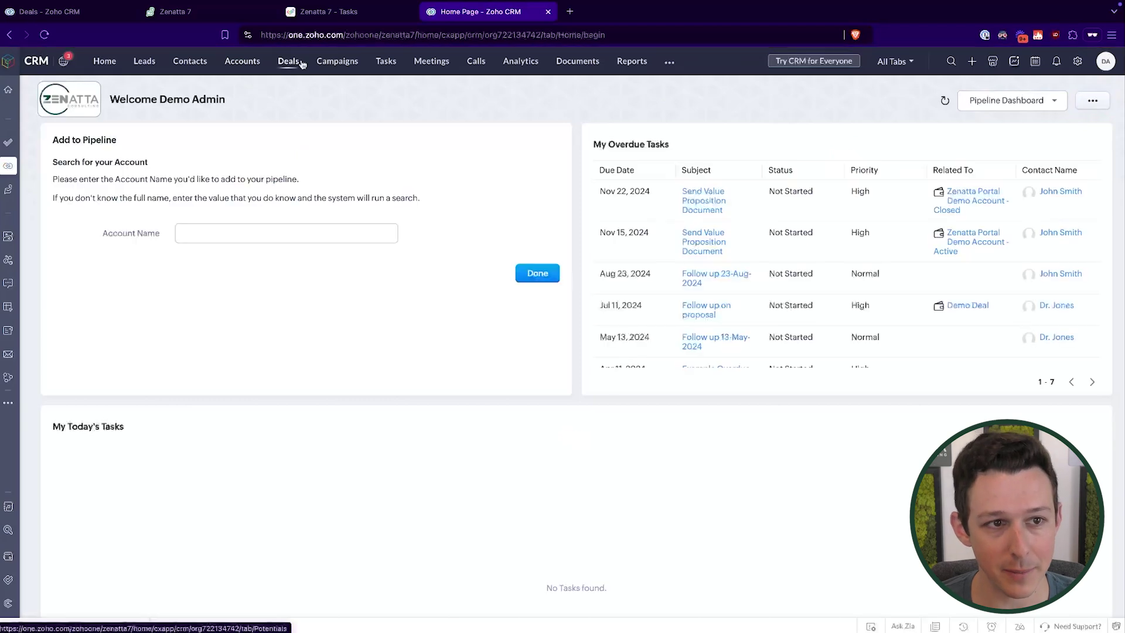
{"action": "left_click", "coordinate": [302, 64]}
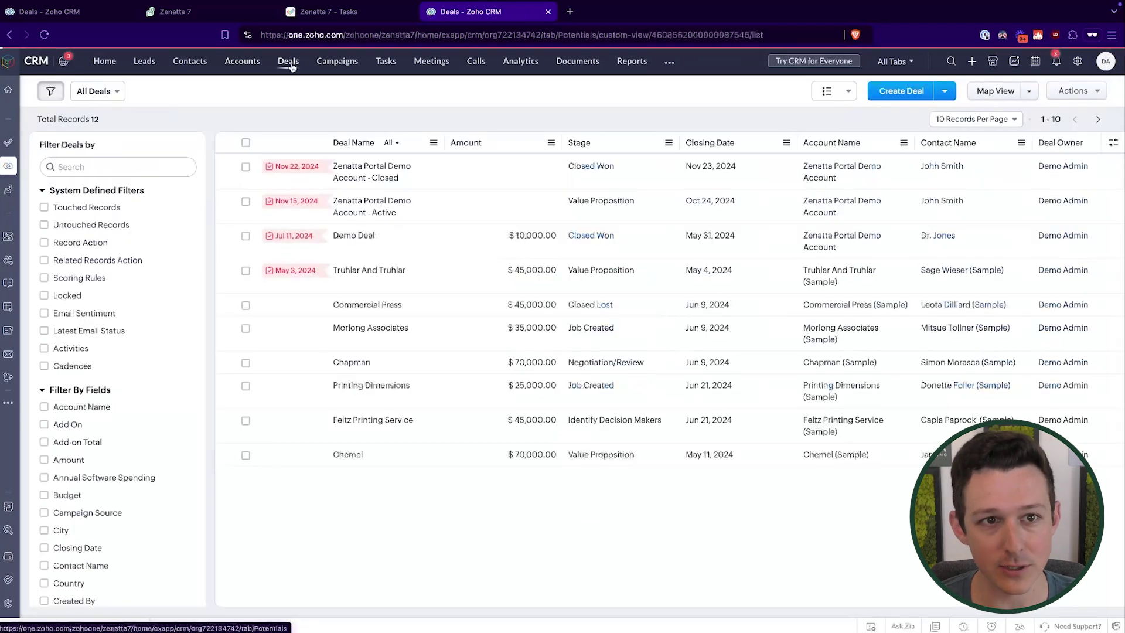
Compare the Deals list in standalone Zoho CRM with the same list embedded in Zoho One.
{"action": "left_click", "coordinate": [107, 17]}
{"action": "left_click", "coordinate": [486, 14]}
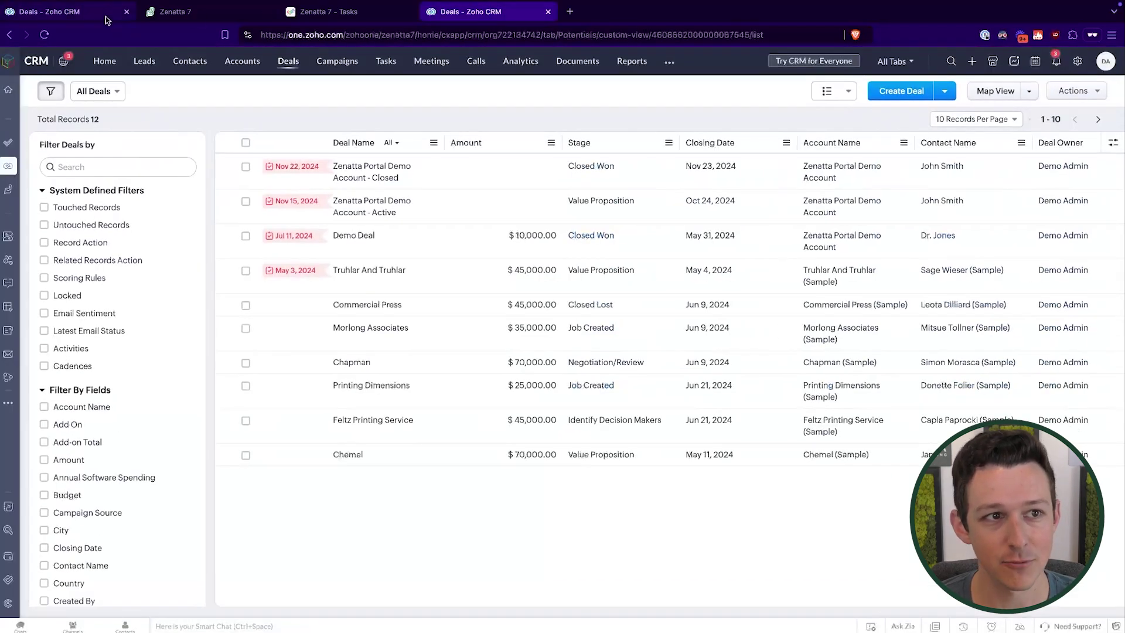
{"action": "left_click", "coordinate": [106, 17]}
{"action": "left_click", "coordinate": [482, 15]}
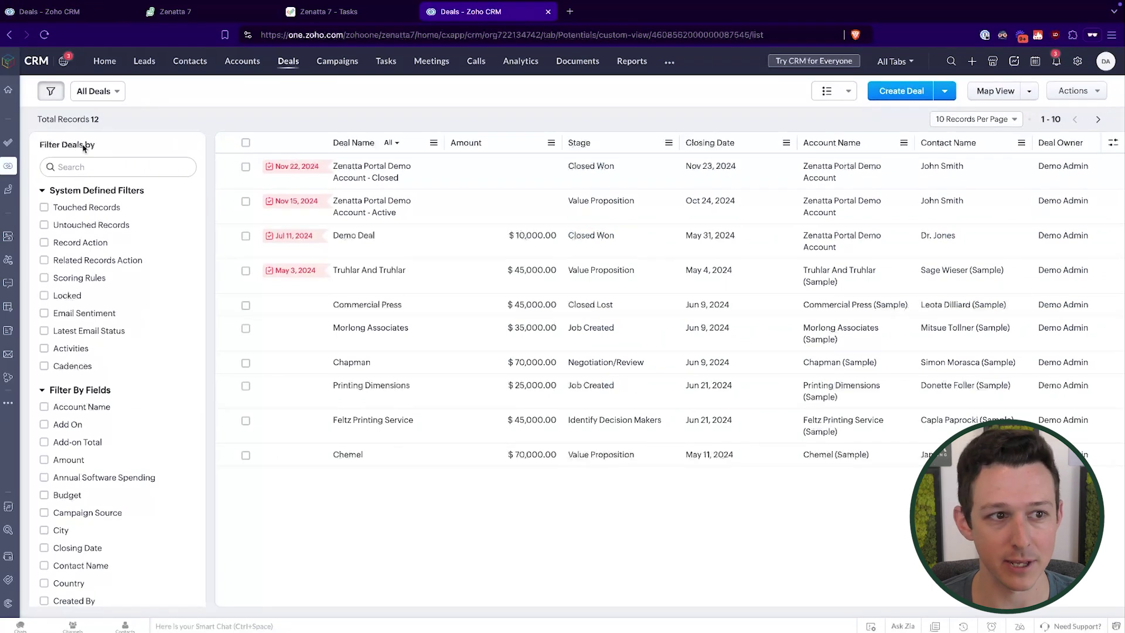
Open Desk inside Zoho One and compare its ticket list with the standalone Zoho Desk page.
{"action": "left_click", "coordinate": [8, 192]}
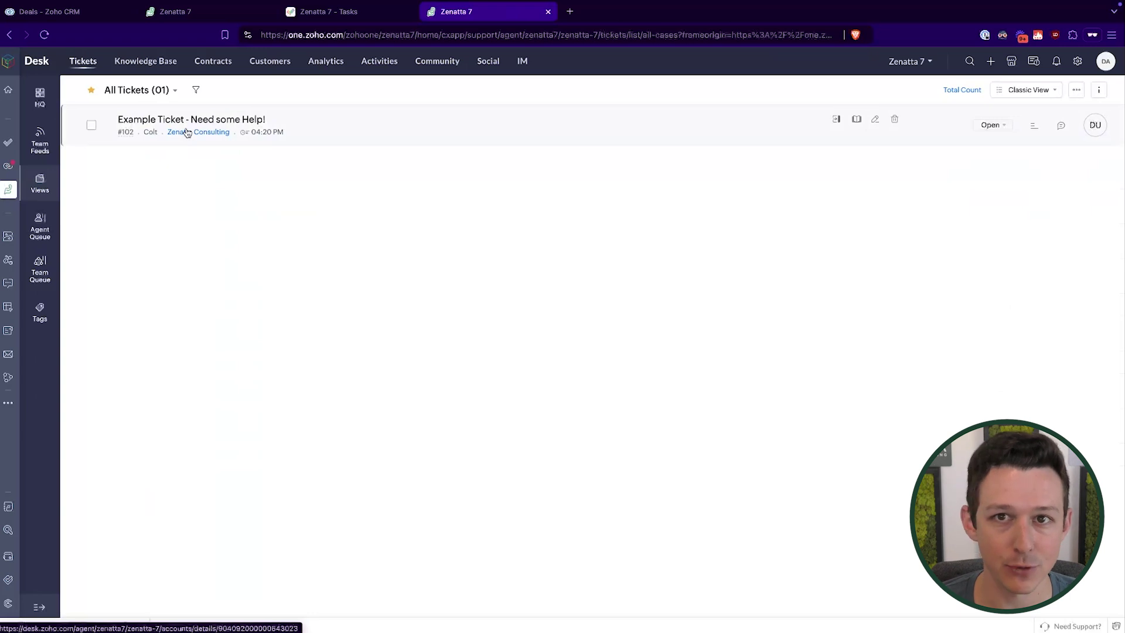
{"action": "left_click", "coordinate": [175, 11]}
{"action": "left_click", "coordinate": [452, 24]}
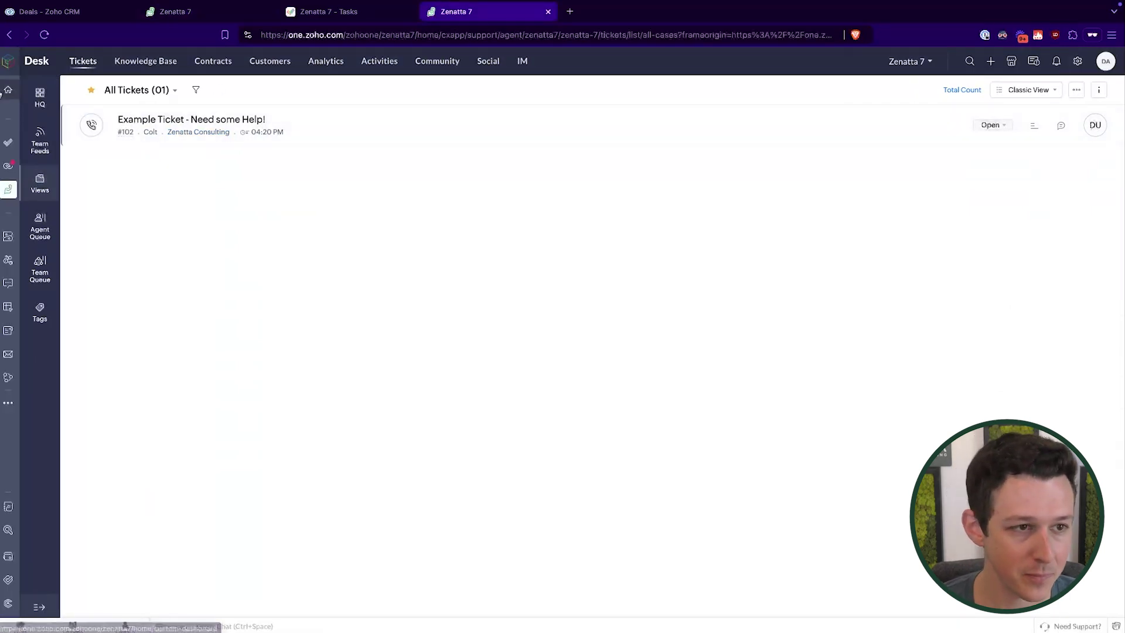
Start a new custom dashboard from the Zoho One home page and go through its three-part introduction.
{"action": "left_click", "coordinate": [5, 91]}
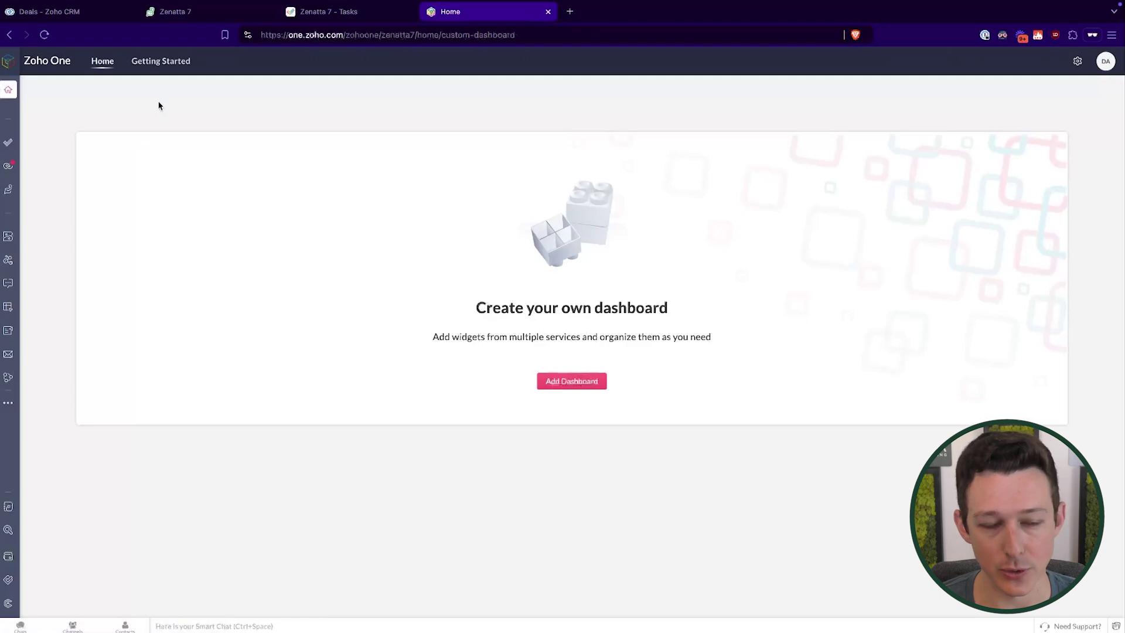
{"action": "mouse_move", "coordinate": [7, 91]}
{"action": "left_click", "coordinate": [549, 385]}
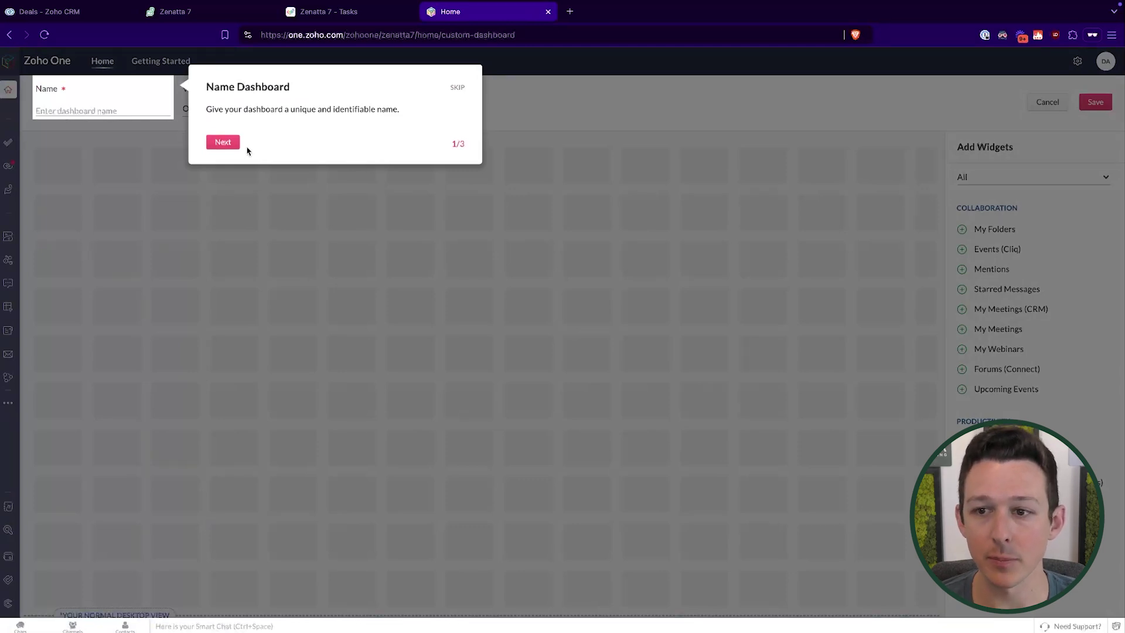
{"action": "left_click", "coordinate": [232, 144]}
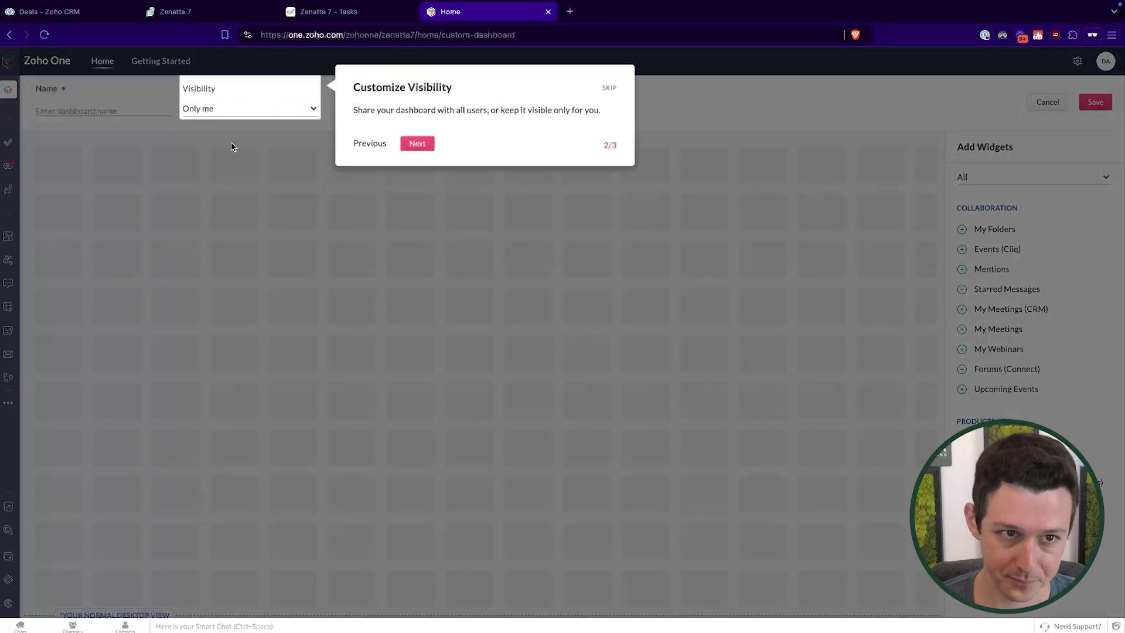
{"action": "left_click", "coordinate": [413, 144]}
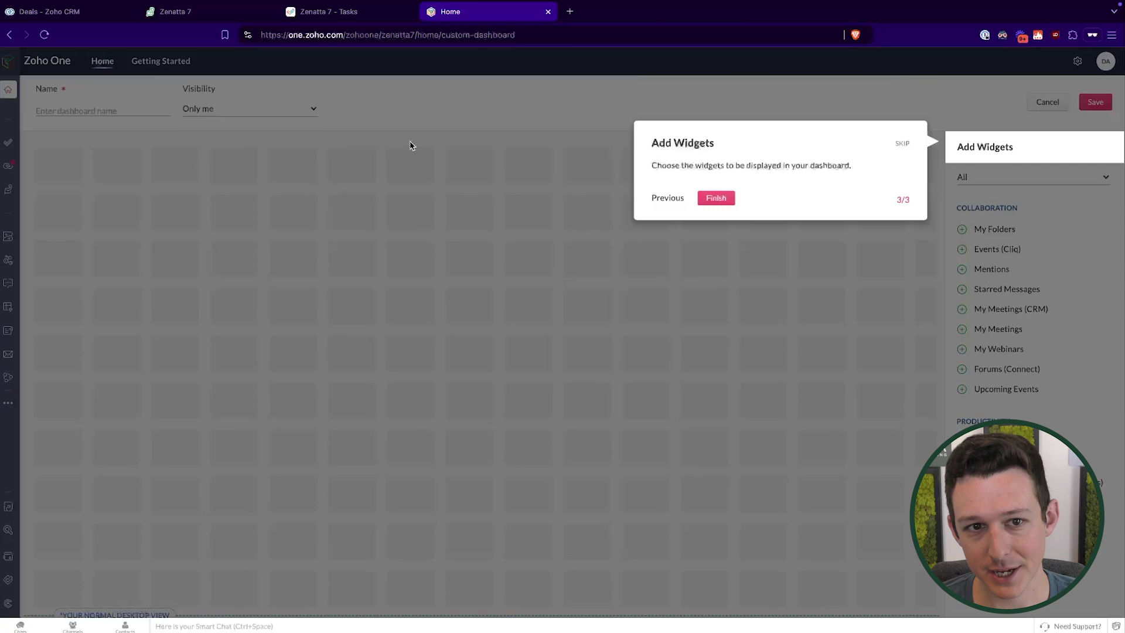
{"action": "left_click", "coordinate": [720, 197]}
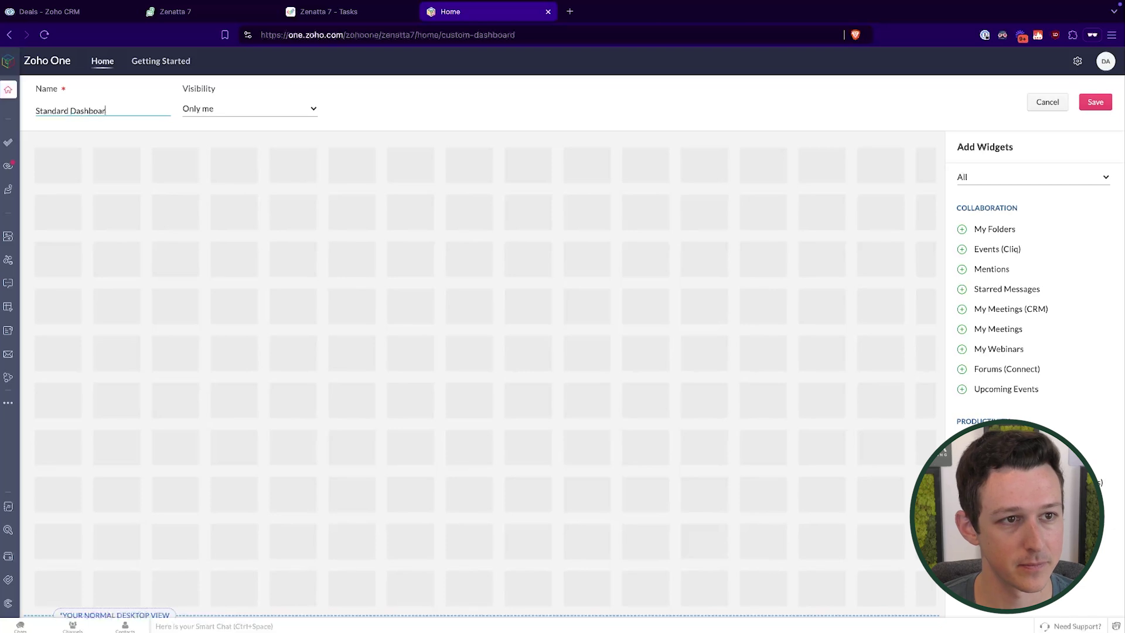
Name the dashboard Standard Dashboard and make it visible to Everyone.
{"action": "type", "text": "d"}
{"action": "left_click", "coordinate": [264, 109]}
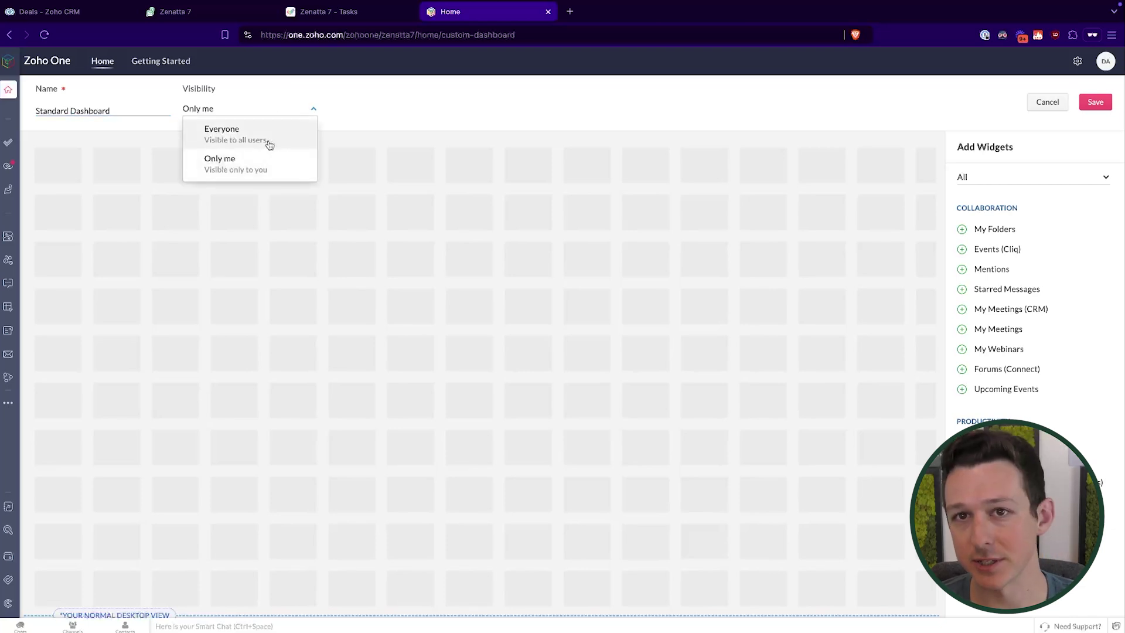
{"action": "left_click", "coordinate": [269, 144]}
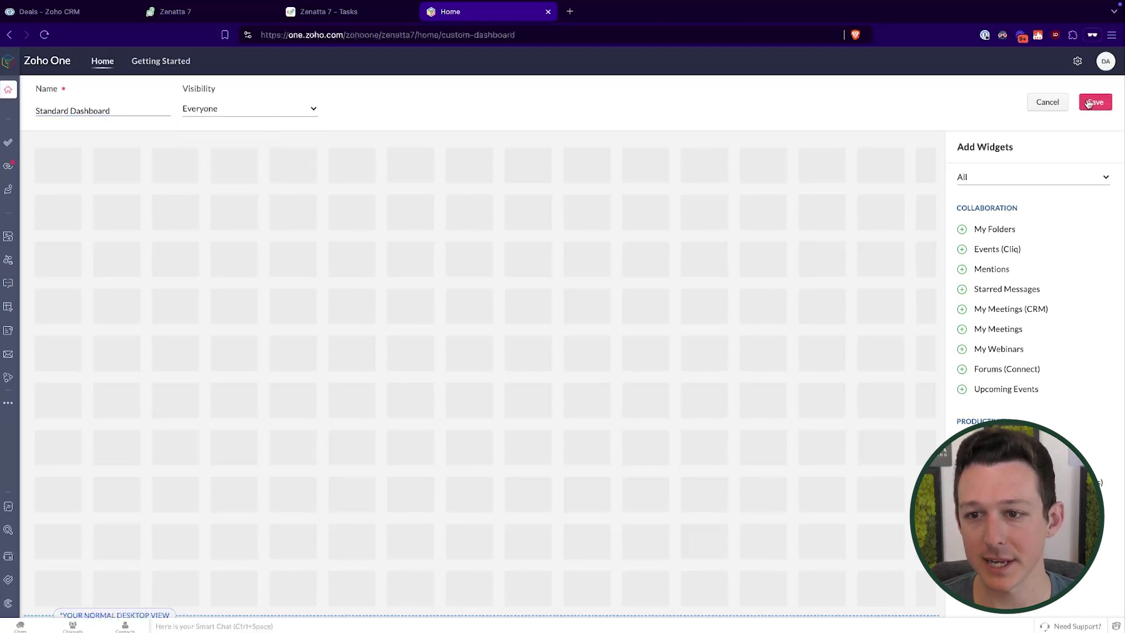
Look through the widgets and widget categories available for the dashboard.
{"action": "scroll", "coordinate": [994, 241], "scroll_direction": "down", "scroll_amount": 1}
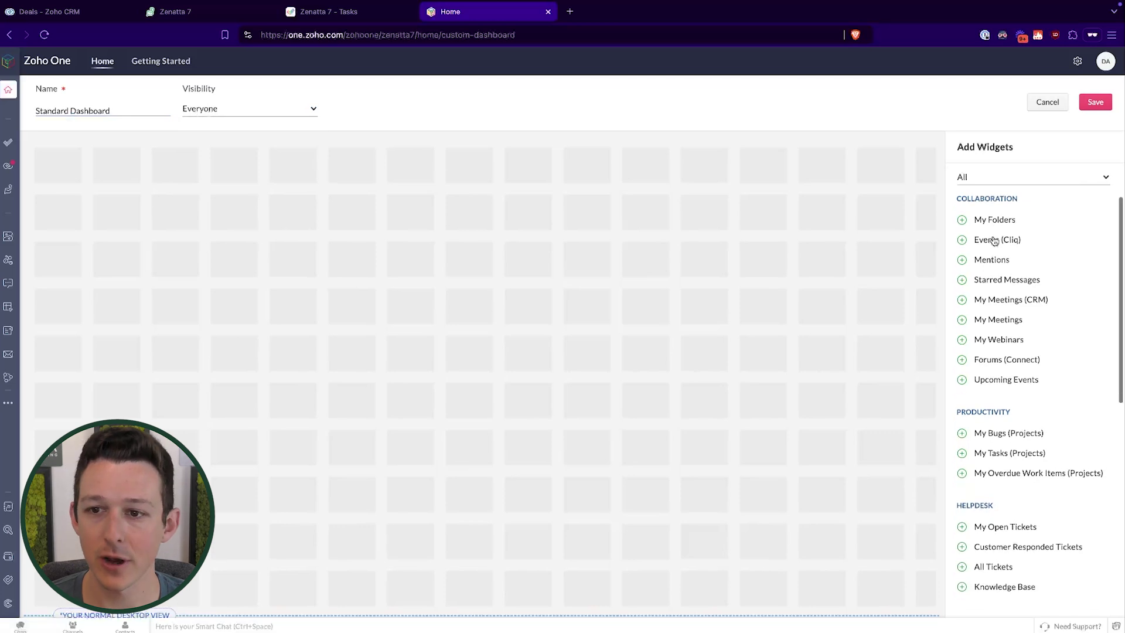
{"action": "scroll", "coordinate": [994, 241], "scroll_direction": "down", "scroll_amount": 1}
{"action": "scroll", "coordinate": [994, 241], "scroll_direction": "down", "scroll_amount": 2}
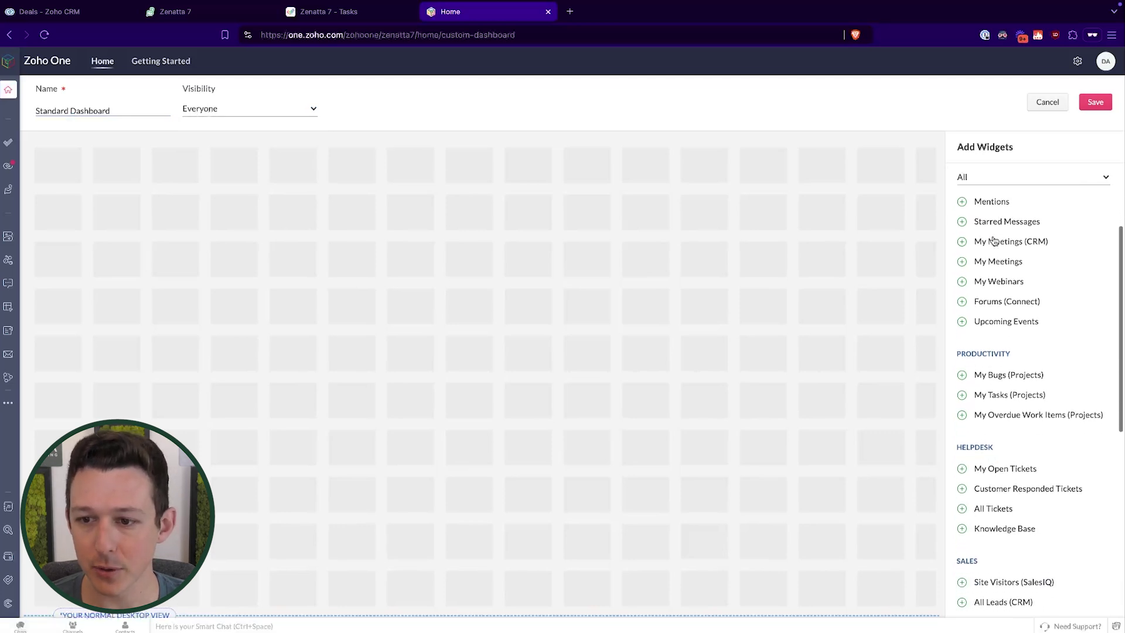
{"action": "left_click", "coordinate": [994, 177]}
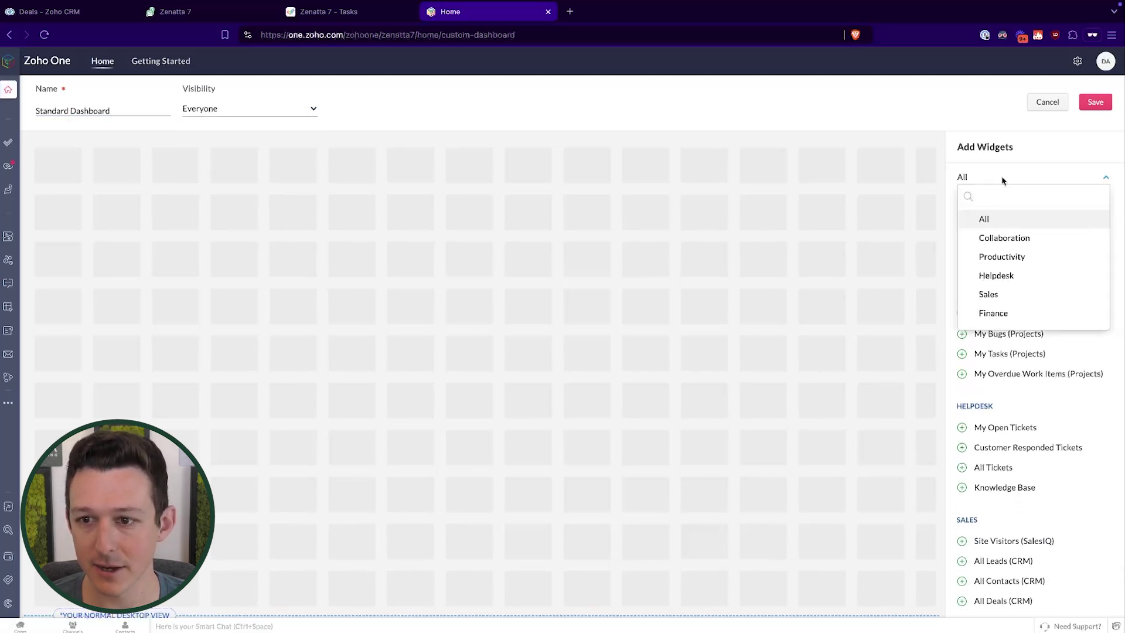
{"action": "scroll", "coordinate": [1010, 257], "scroll_direction": "down", "scroll_amount": 1}
{"action": "scroll", "coordinate": [1025, 229], "scroll_direction": "up", "scroll_amount": 1}
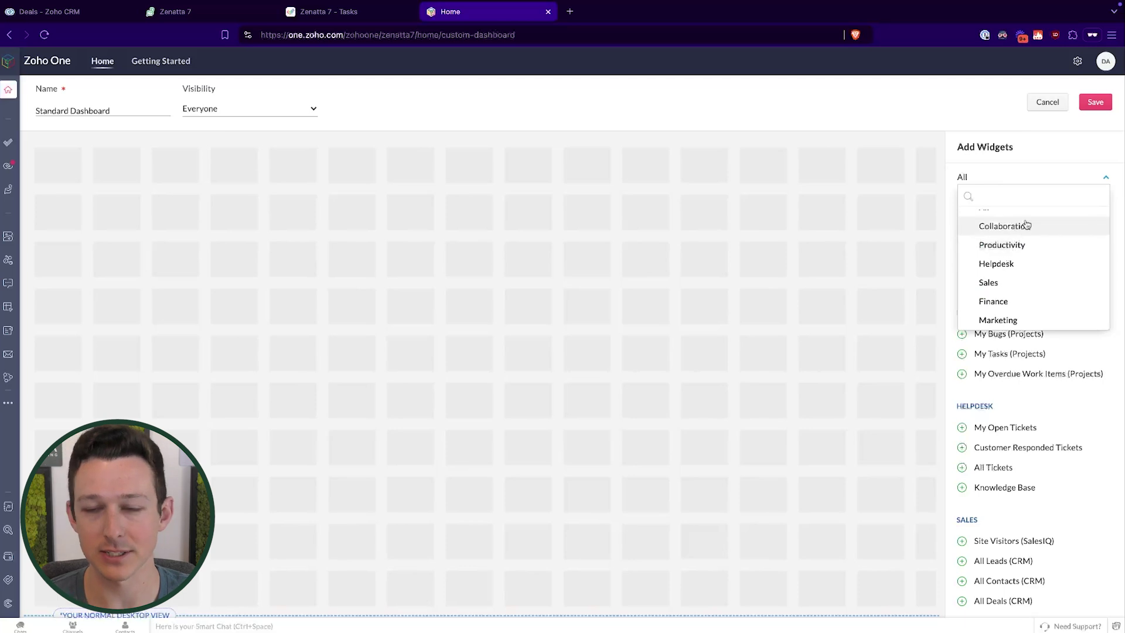
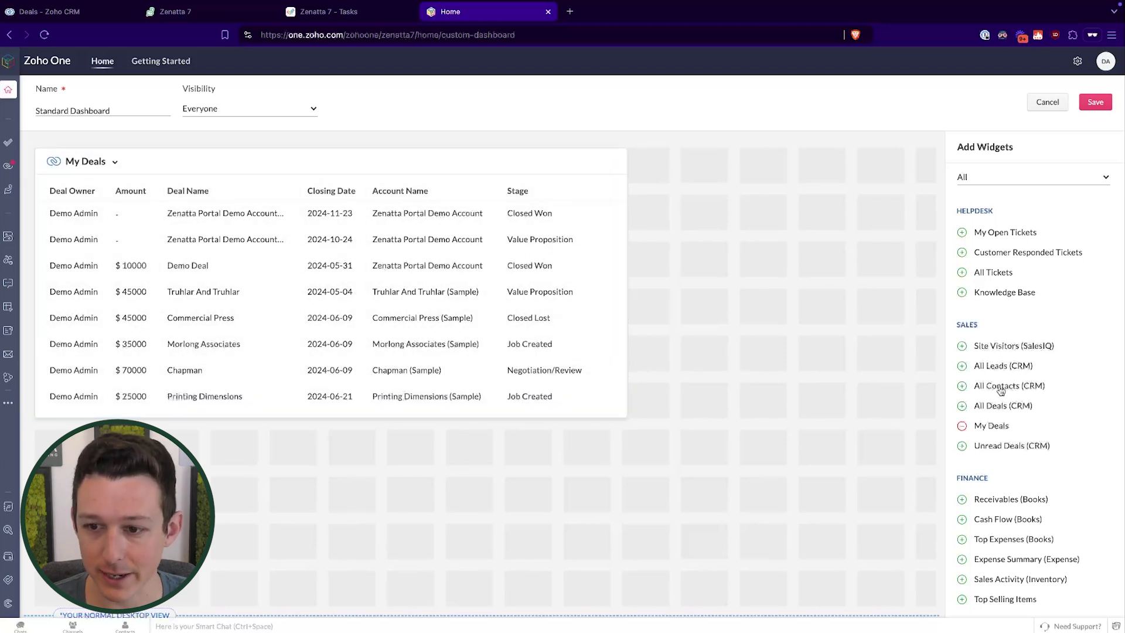
Add the Mentions collaboration widget and place it below My Deals, against the right side of the dashboard grid.
{"action": "scroll", "coordinate": [1001, 391], "scroll_direction": "down", "scroll_amount": 2}
{"action": "scroll", "coordinate": [1001, 391], "scroll_direction": "up", "scroll_amount": 4}
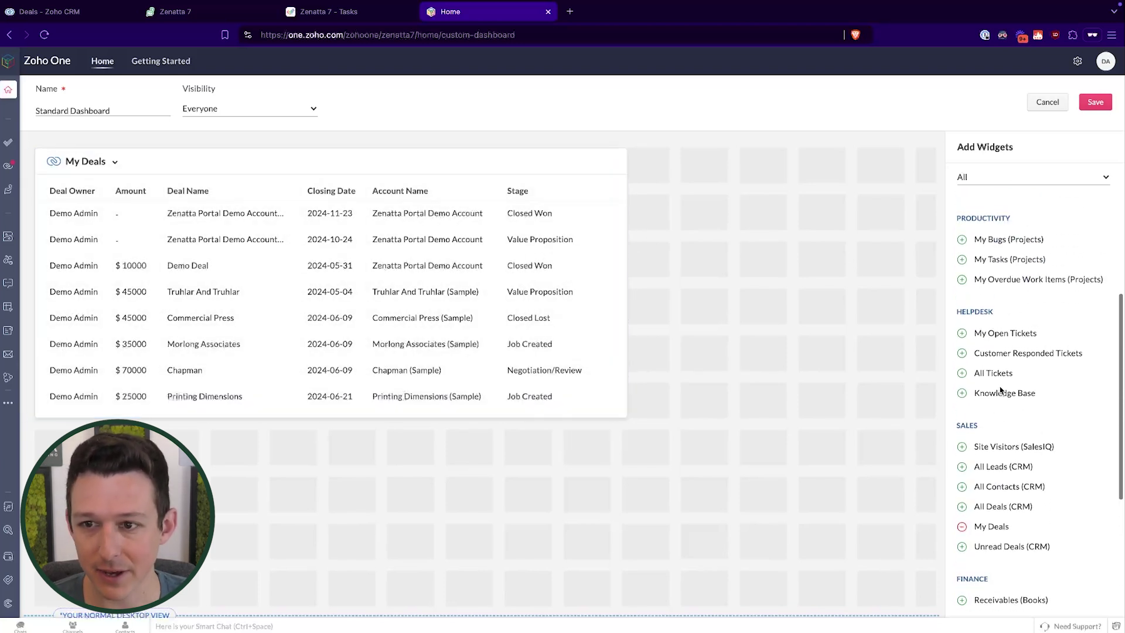
{"action": "scroll", "coordinate": [1001, 391], "scroll_direction": "up", "scroll_amount": 3}
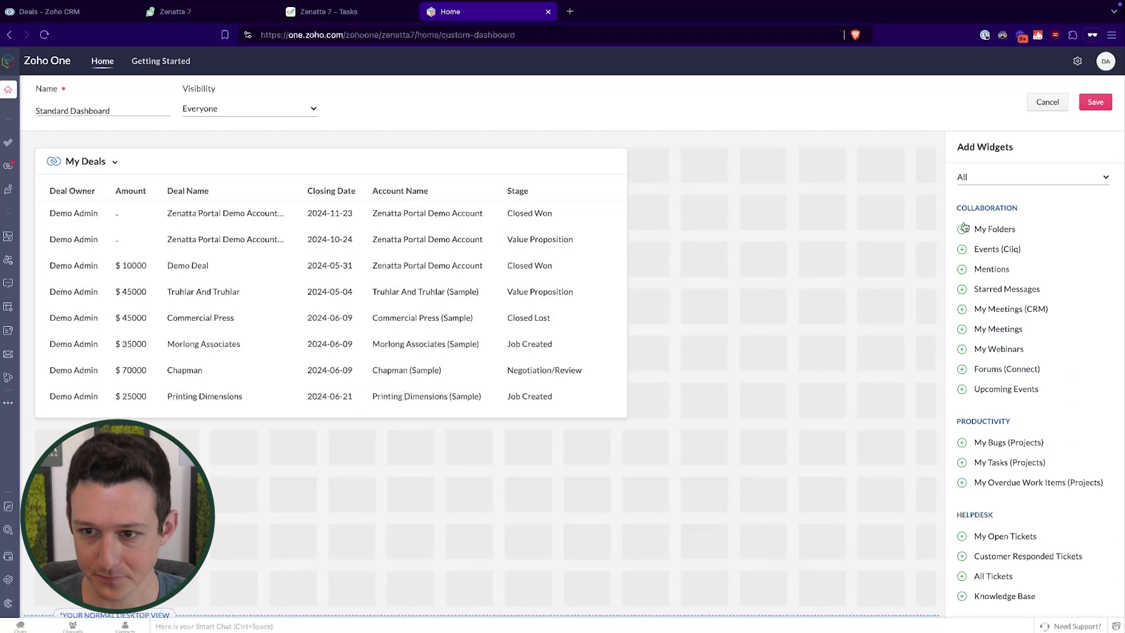
{"action": "left_click", "coordinate": [962, 269]}
{"action": "scroll", "coordinate": [758, 284], "scroll_direction": "down", "scroll_amount": 2}
{"action": "left_click_drag", "start_coordinate": [334, 409], "coordinate": [720, 428]}
{"action": "left_click_drag", "start_coordinate": [783, 372], "coordinate": [784, 369]}
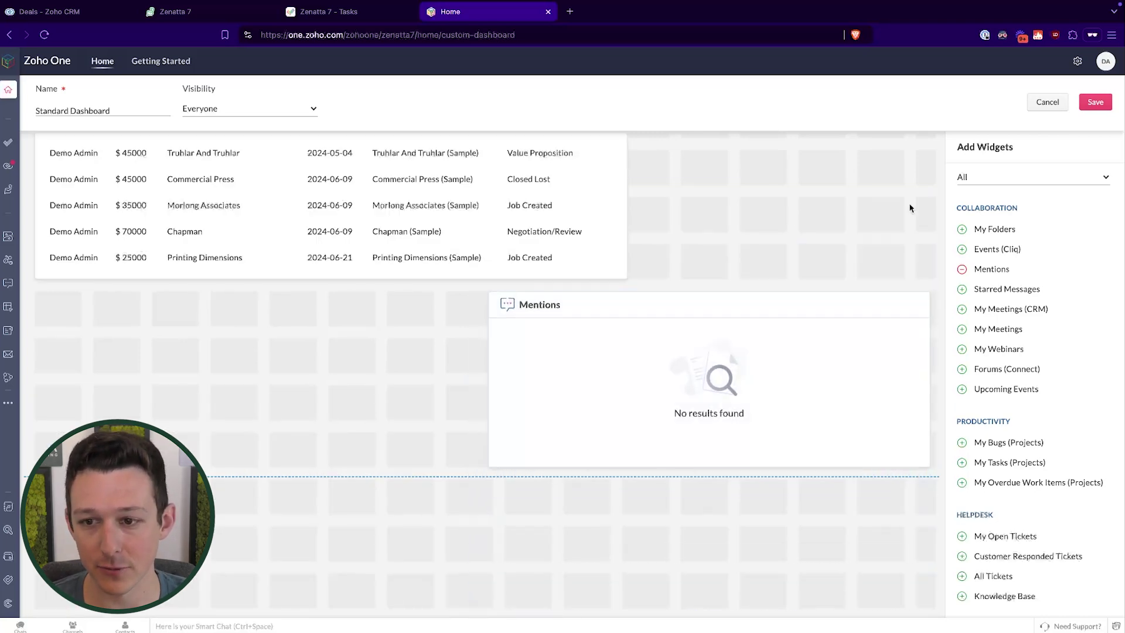
Add the My Tasks (Projects) productivity widget to the dashboard.
{"action": "scroll", "coordinate": [986, 328], "scroll_direction": "down", "scroll_amount": 2}
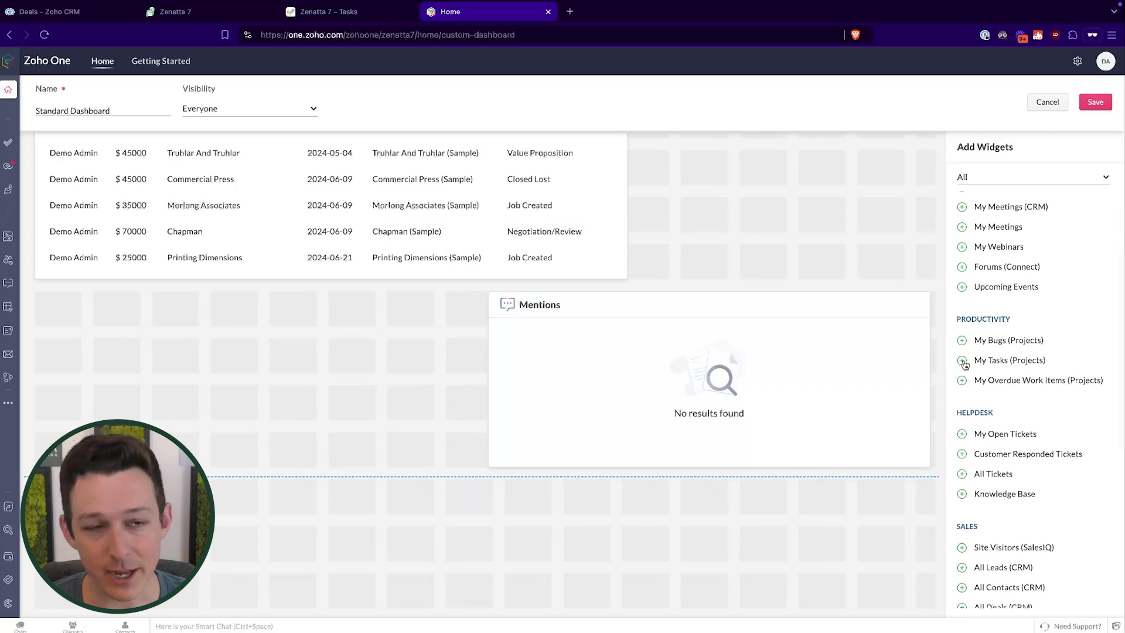
{"action": "left_click", "coordinate": [962, 360]}
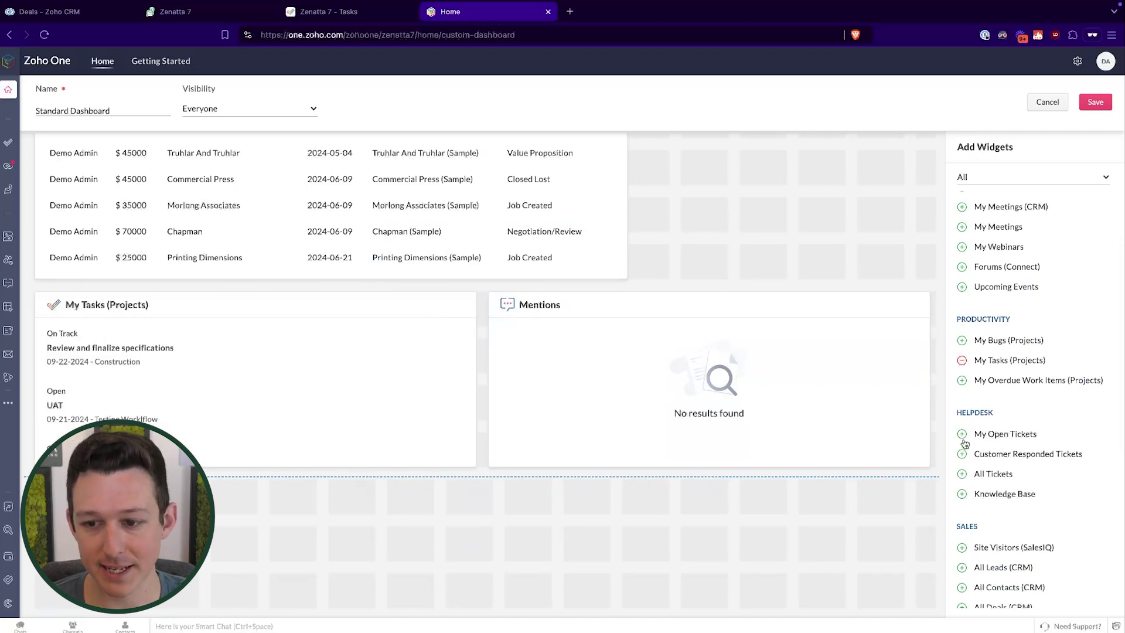
Replace the Mentions widget with My Open Tickets beside My Tasks (Projects), and remove the Cash Flow (Books) widget.
{"action": "left_click", "coordinate": [962, 433]}
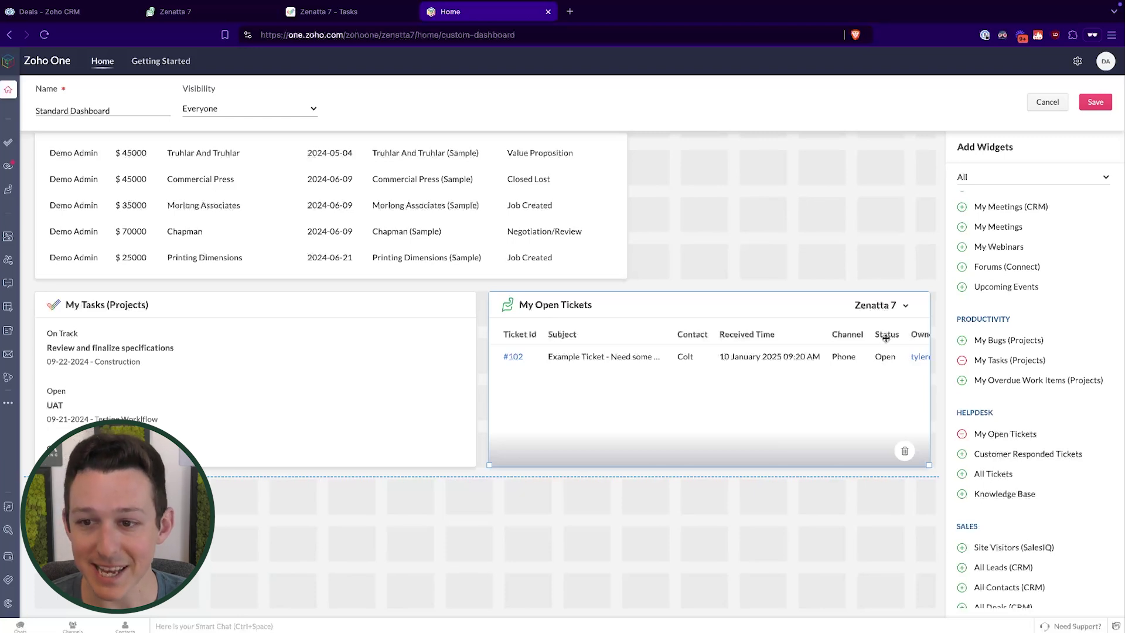
{"action": "scroll", "coordinate": [1019, 287], "scroll_direction": "down", "scroll_amount": 5}
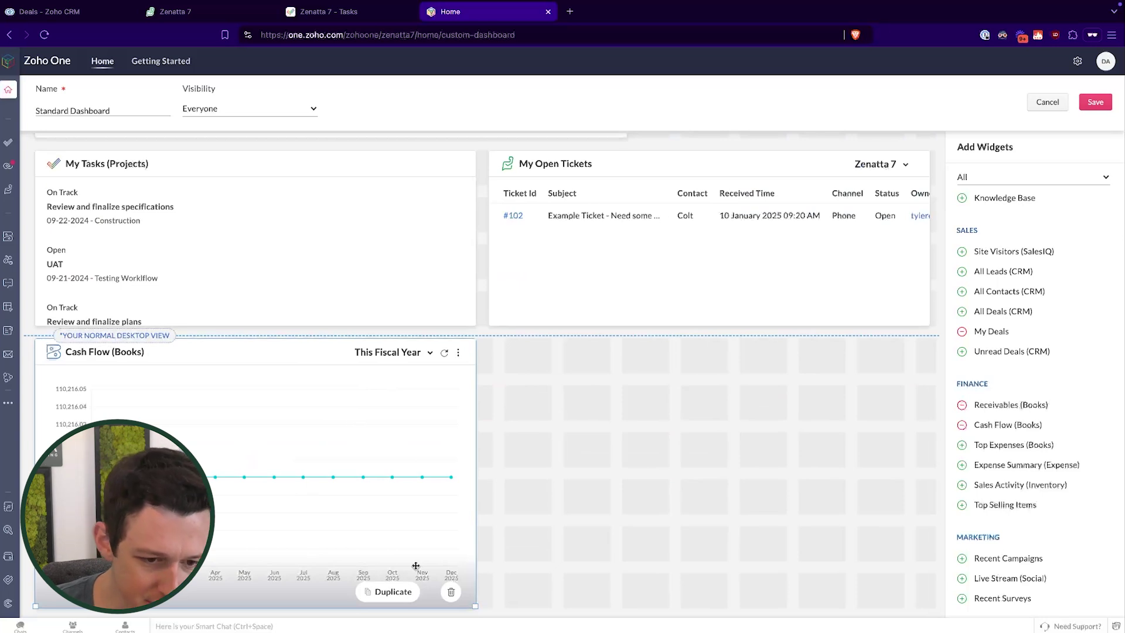
{"action": "left_click", "coordinate": [450, 591]}
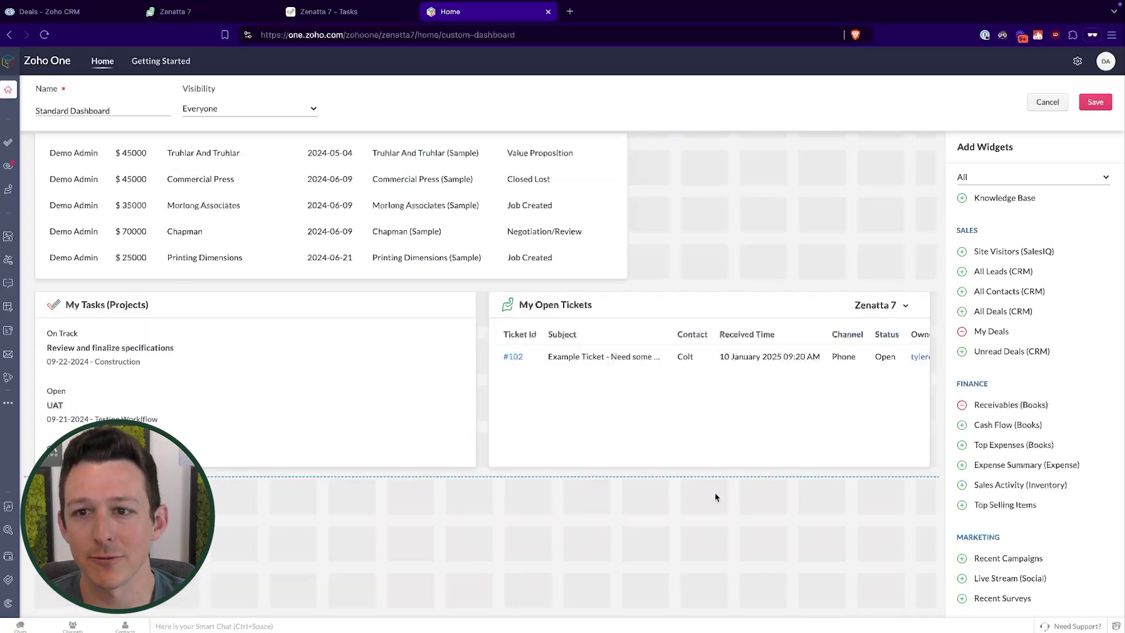
Add the My Folders collaboration widget below Receivables (Books) and save the Standard Dashboard.
{"action": "scroll", "coordinate": [944, 324], "scroll_direction": "up", "scroll_amount": 5}
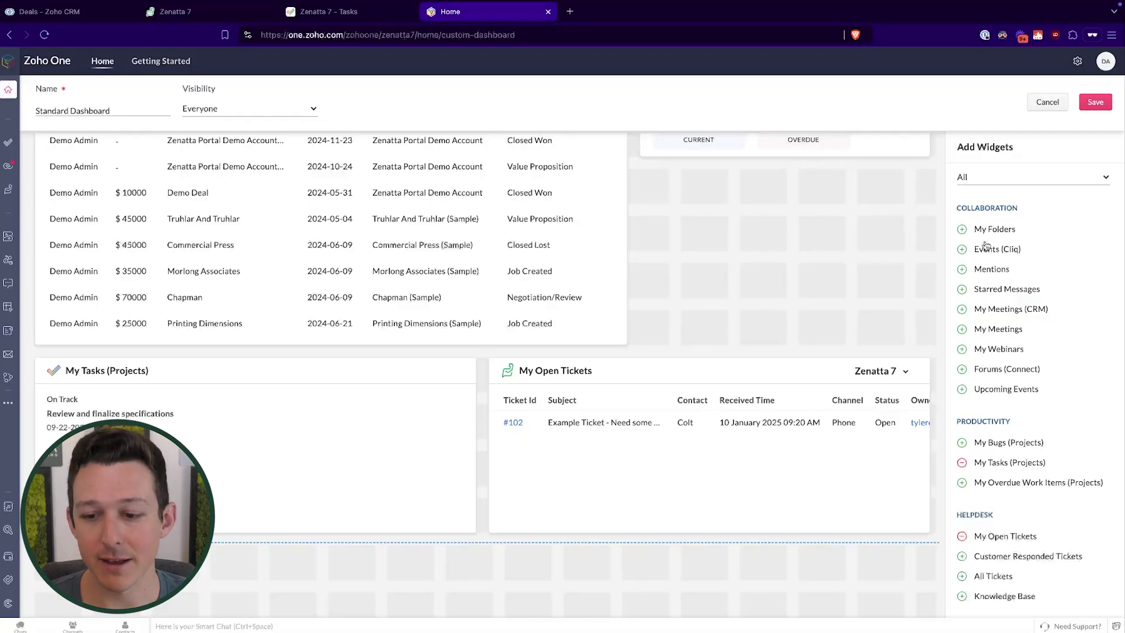
{"action": "scroll", "coordinate": [980, 314], "scroll_direction": "down", "scroll_amount": 7}
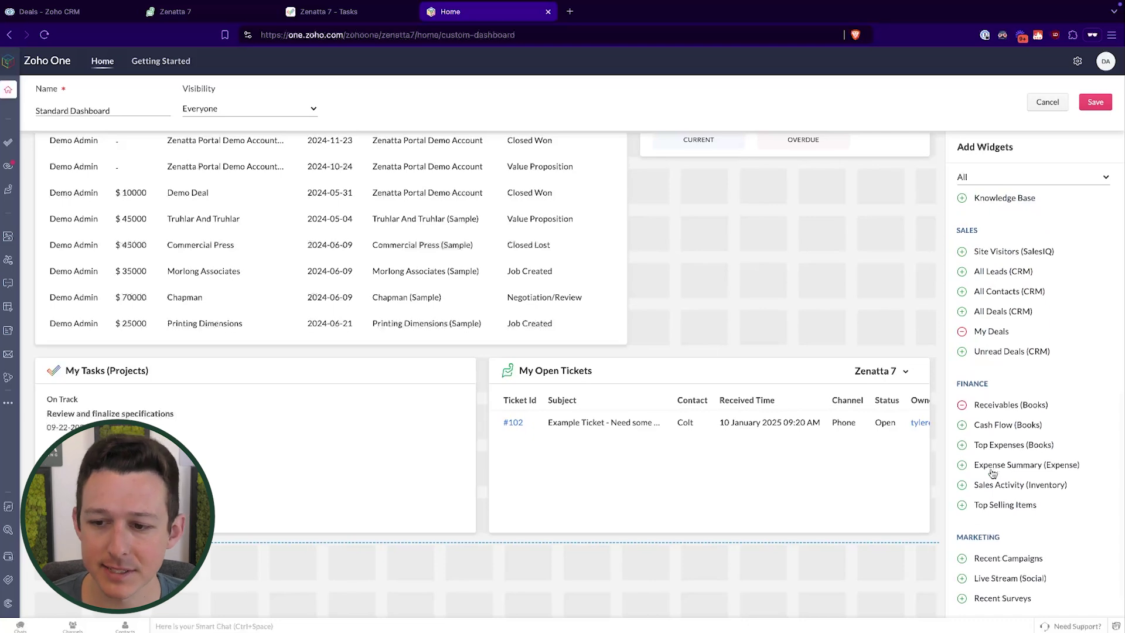
{"action": "scroll", "coordinate": [1002, 265], "scroll_direction": "up", "scroll_amount": 7}
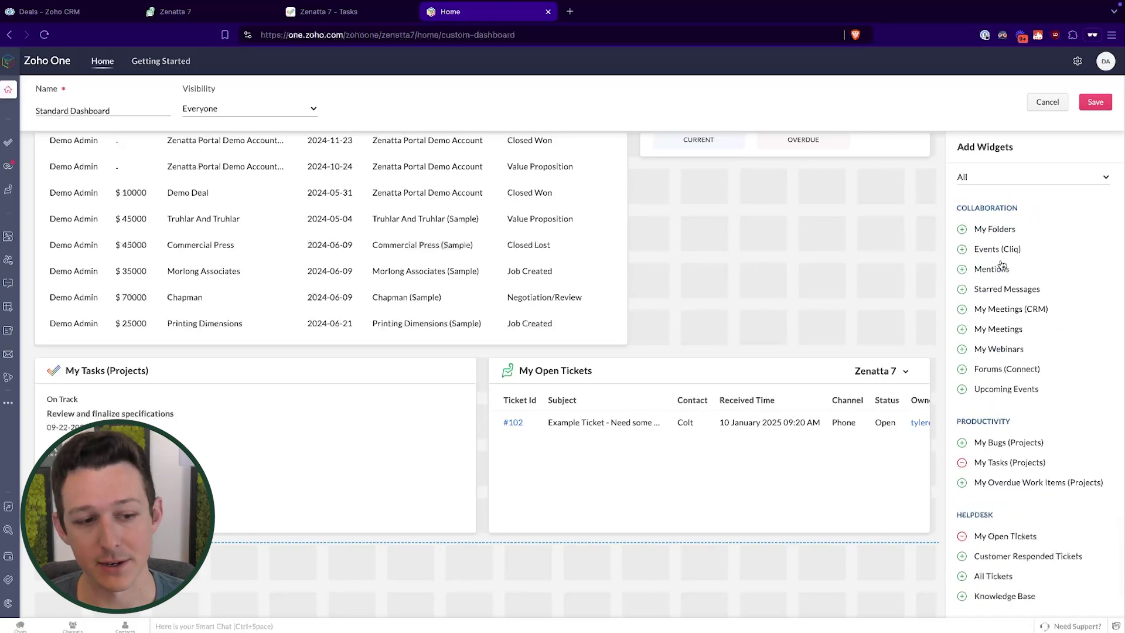
{"action": "scroll", "coordinate": [1002, 265], "scroll_direction": "up", "scroll_amount": 1}
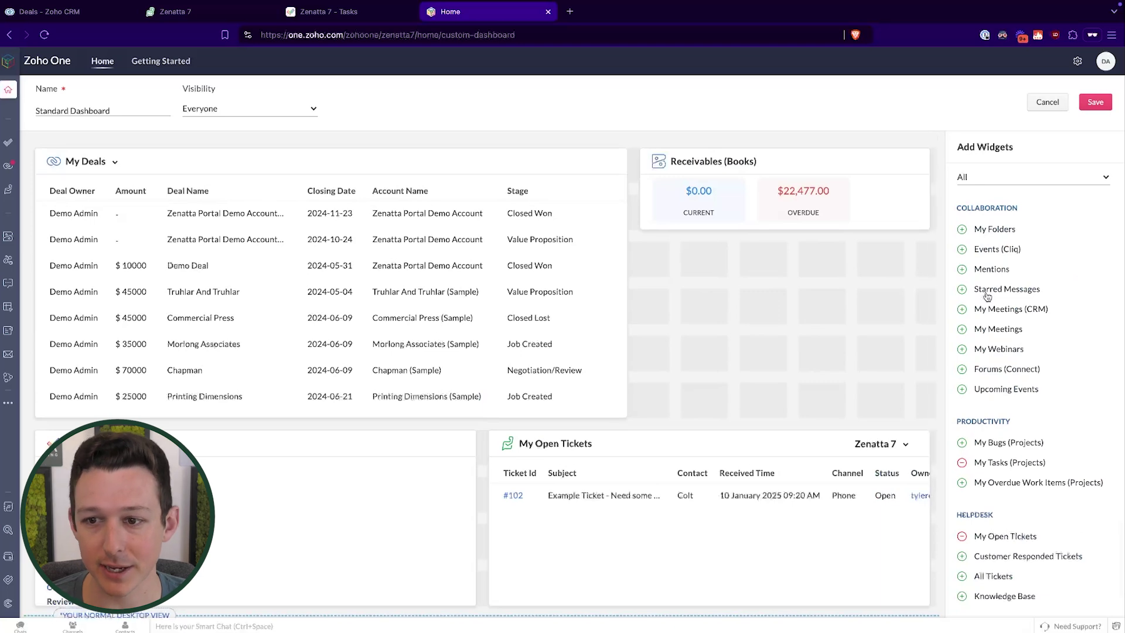
{"action": "left_click", "coordinate": [962, 229]}
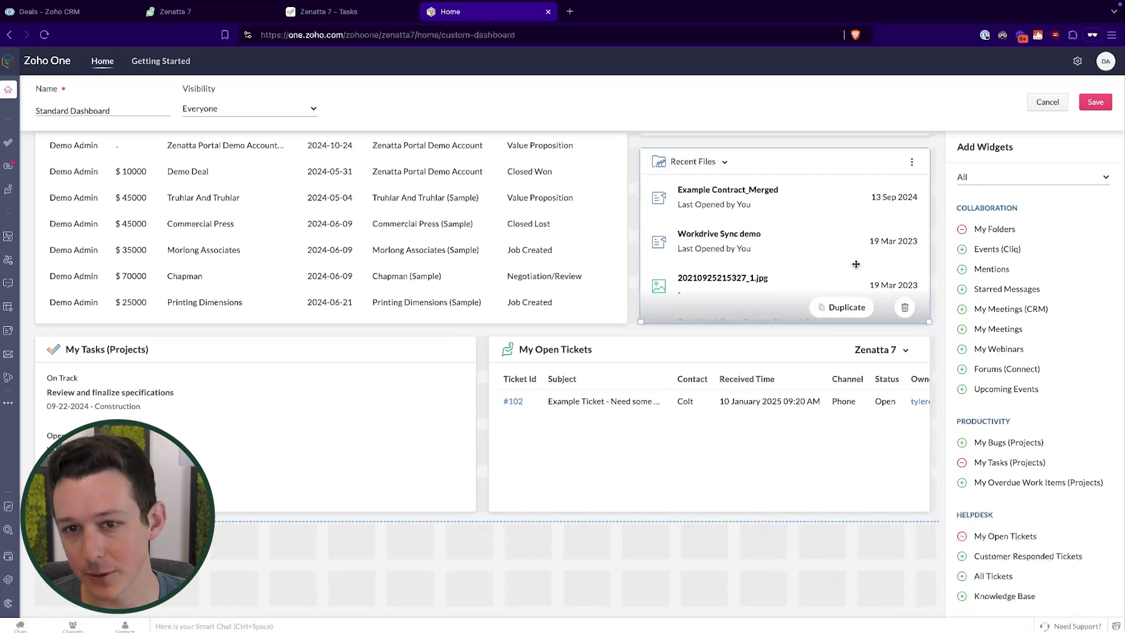
{"action": "scroll", "coordinate": [862, 274], "scroll_direction": "up", "scroll_amount": 2}
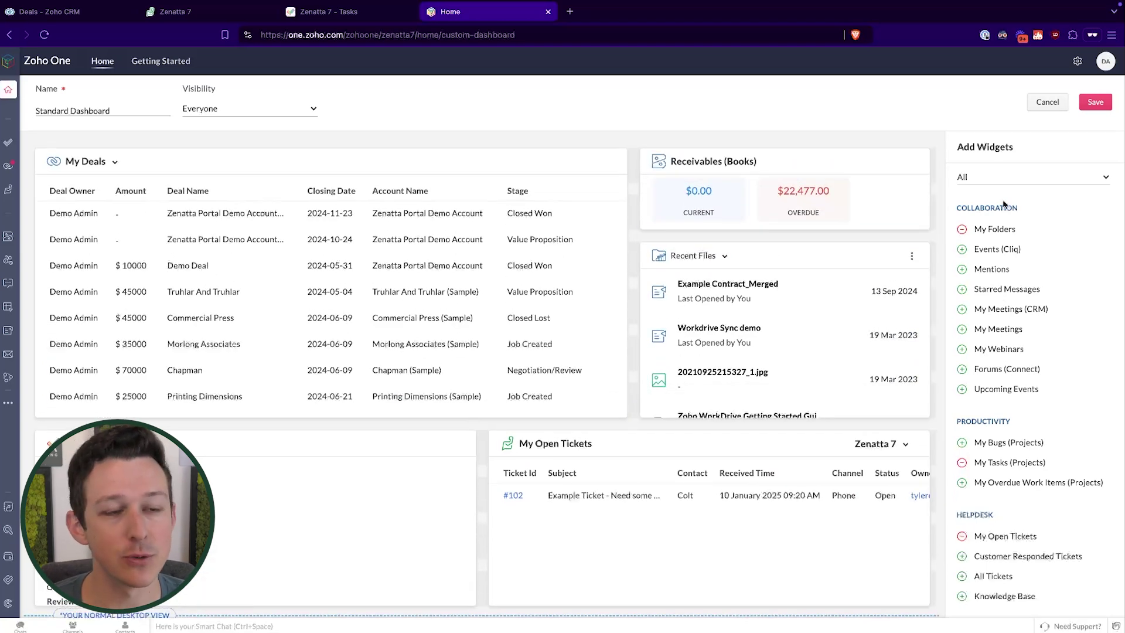
{"action": "left_click", "coordinate": [1095, 102]}
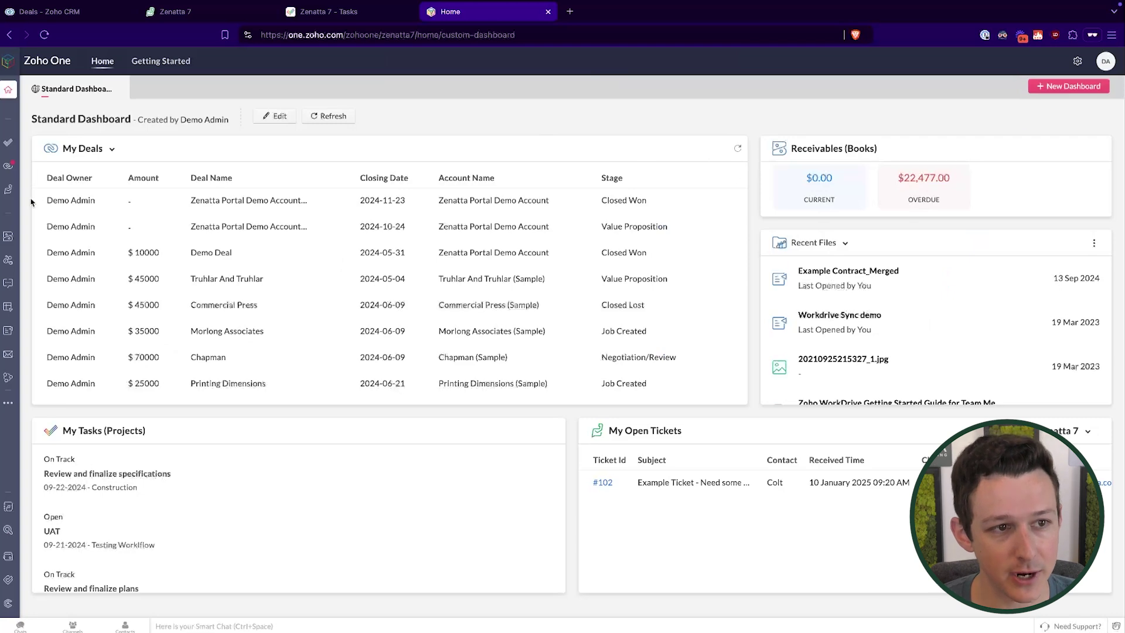
Open the Zenatta Portal Demo Account - Closed deal from the My Deals widget and return to the dashboard.
{"action": "left_click", "coordinate": [112, 150]}
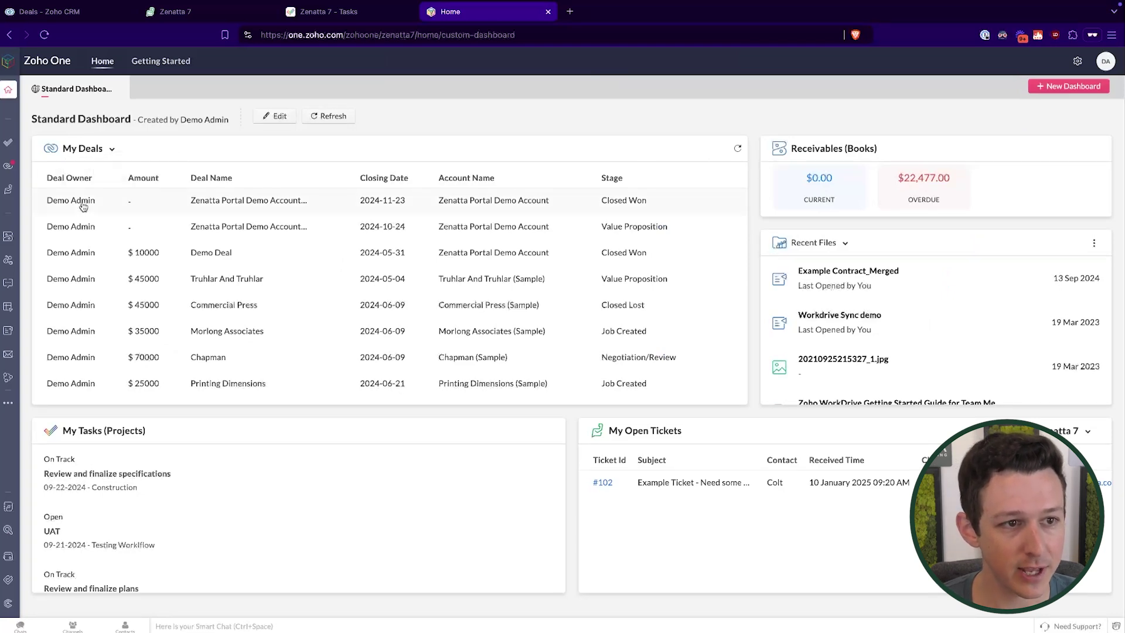
{"action": "left_click", "coordinate": [172, 203]}
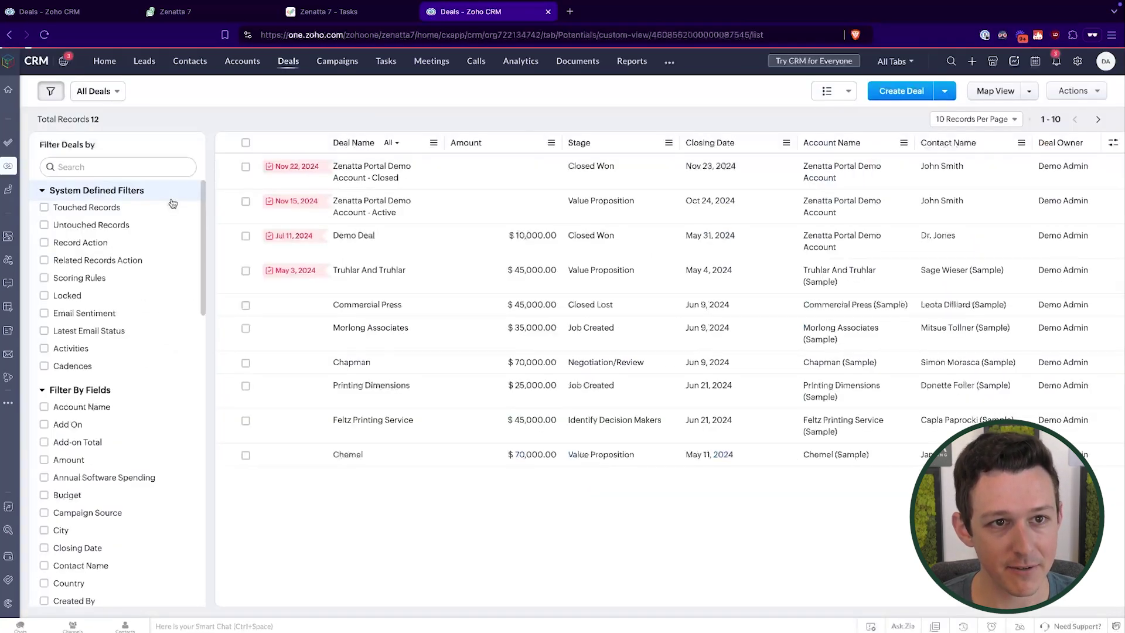
{"action": "left_click", "coordinate": [423, 197]}
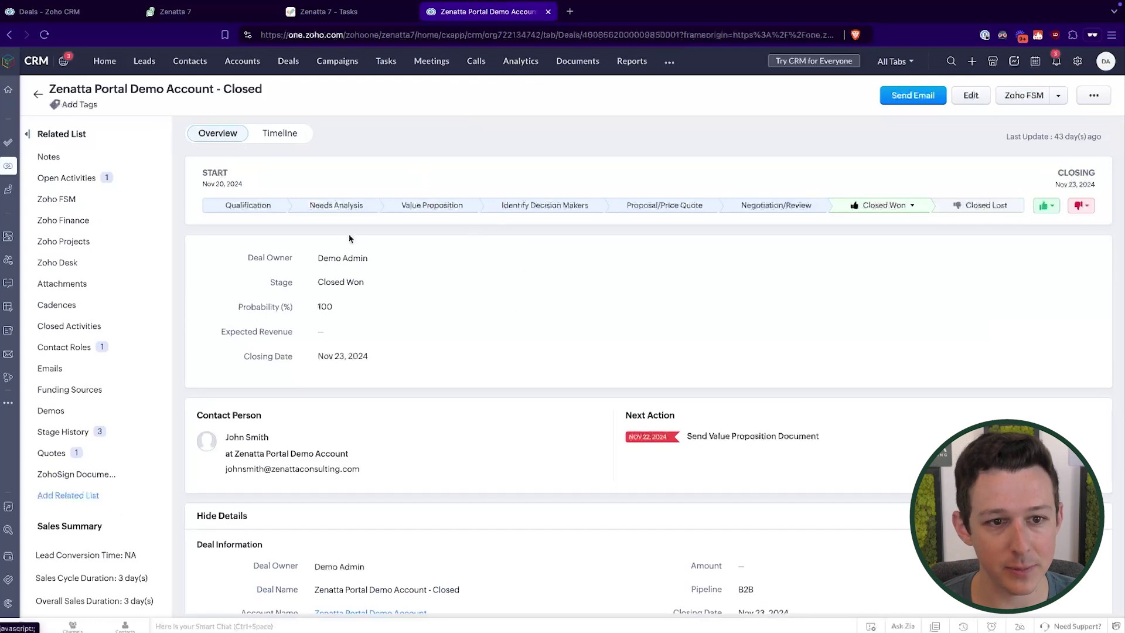
{"action": "left_click", "coordinate": [8, 89]}
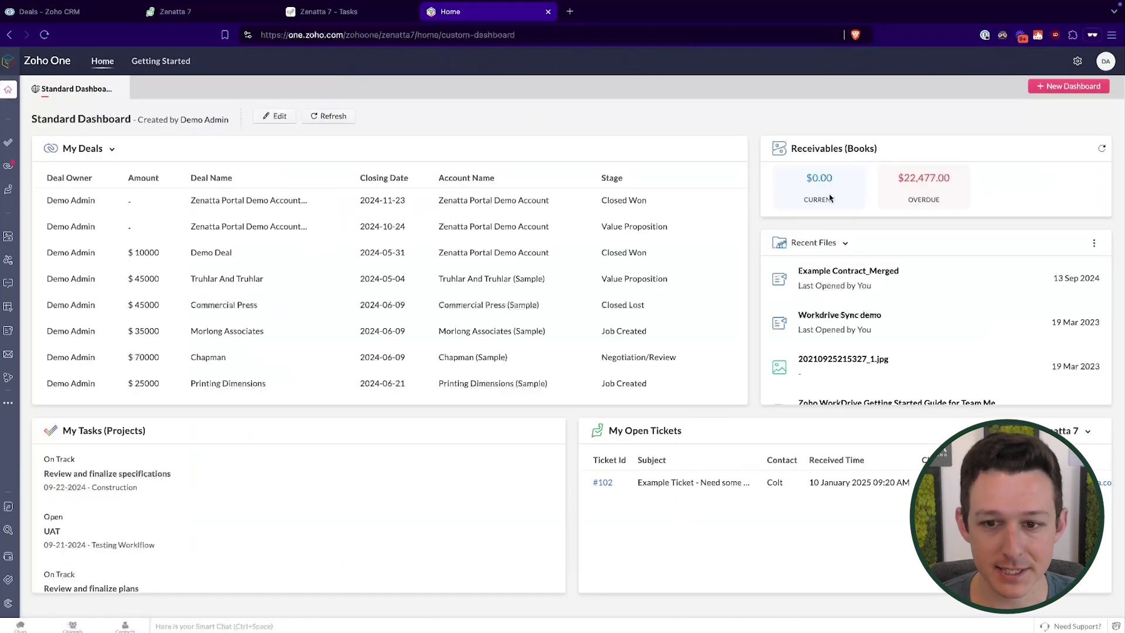
Open the Zoho WorkDrive Getting Started Guide for Team Members from Recent Files, and close it again.
{"action": "scroll", "coordinate": [835, 345], "scroll_direction": "down", "scroll_amount": 2}
{"action": "left_click", "coordinate": [835, 332]}
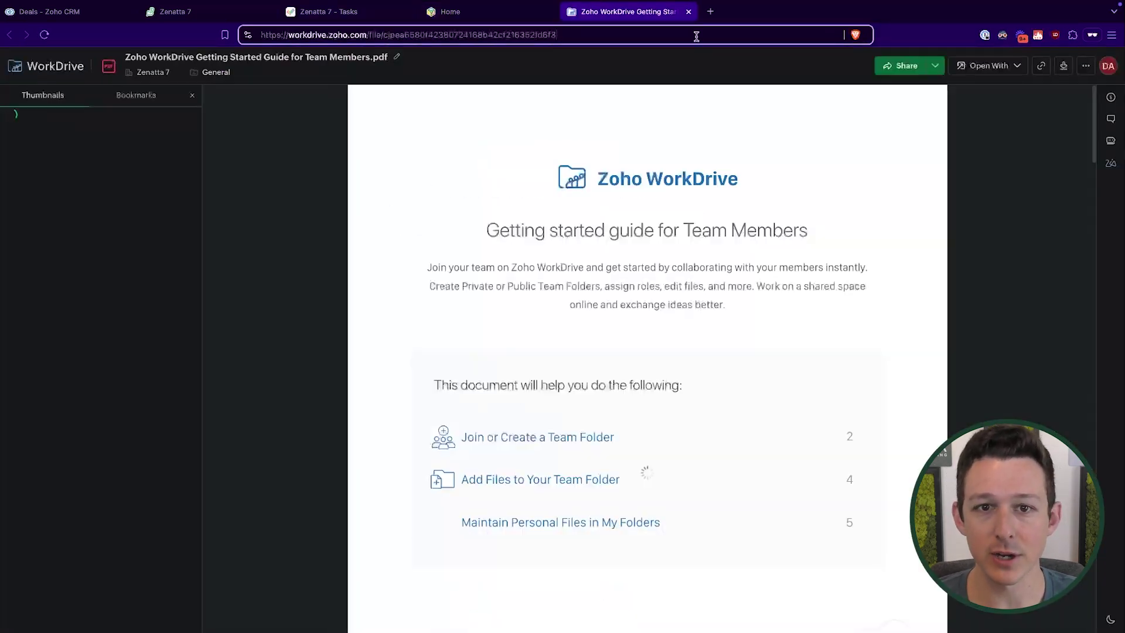
{"action": "left_click", "coordinate": [690, 11]}
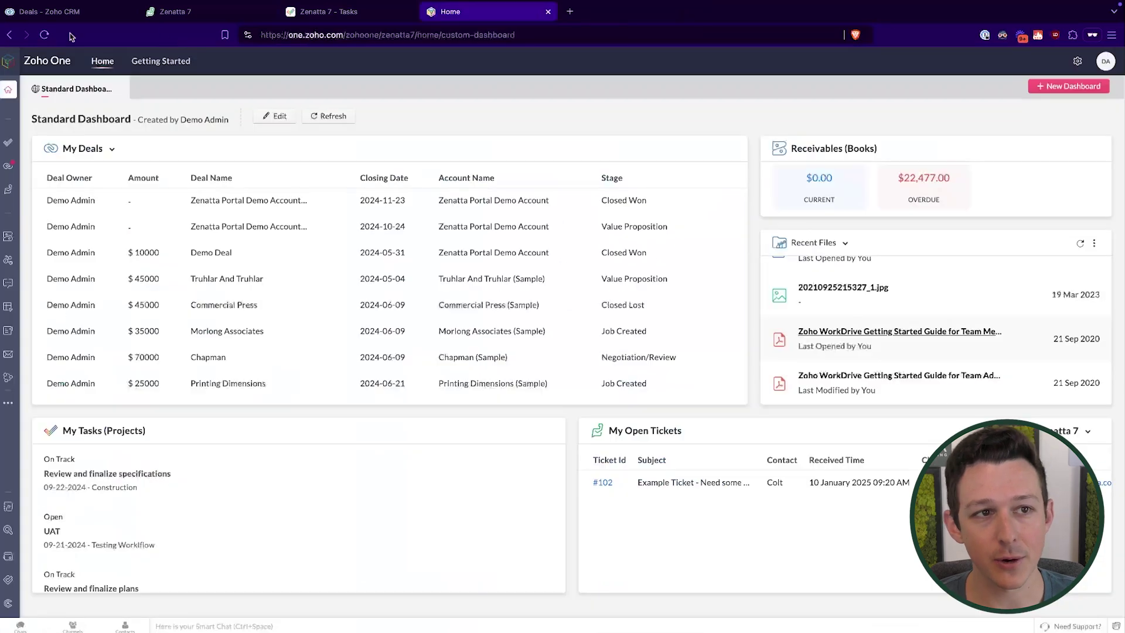
Look through the My Deals list, view the example ticket from My Open Tickets, and return to the dashboard.
{"action": "left_click", "coordinate": [65, 12]}
{"action": "left_click", "coordinate": [451, 12]}
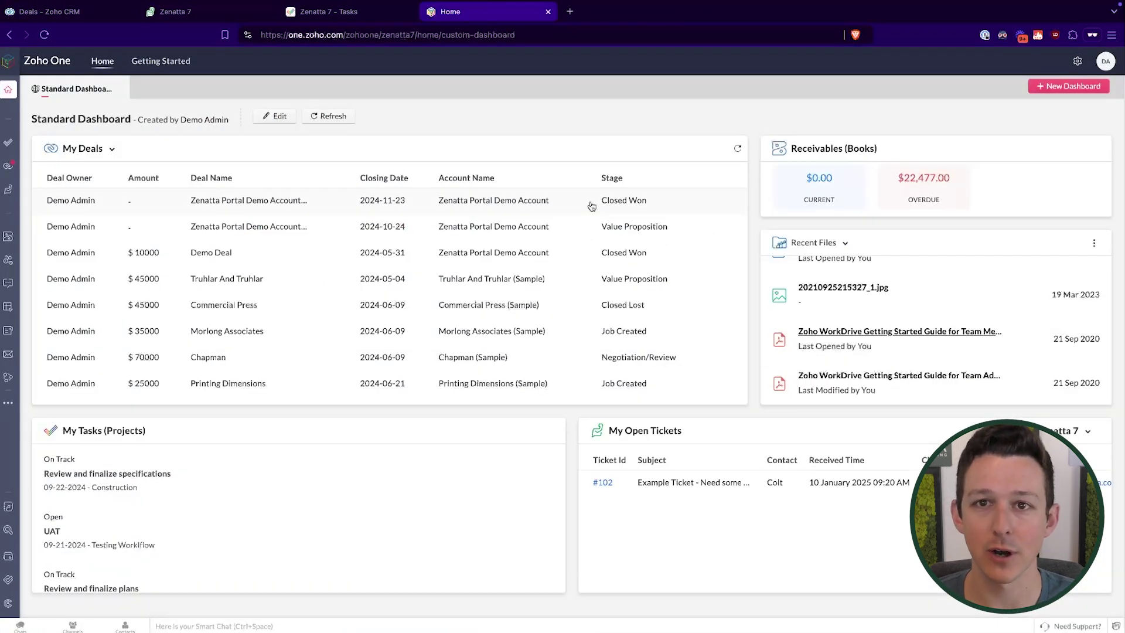
{"action": "scroll", "coordinate": [643, 397], "scroll_direction": "down", "scroll_amount": 2}
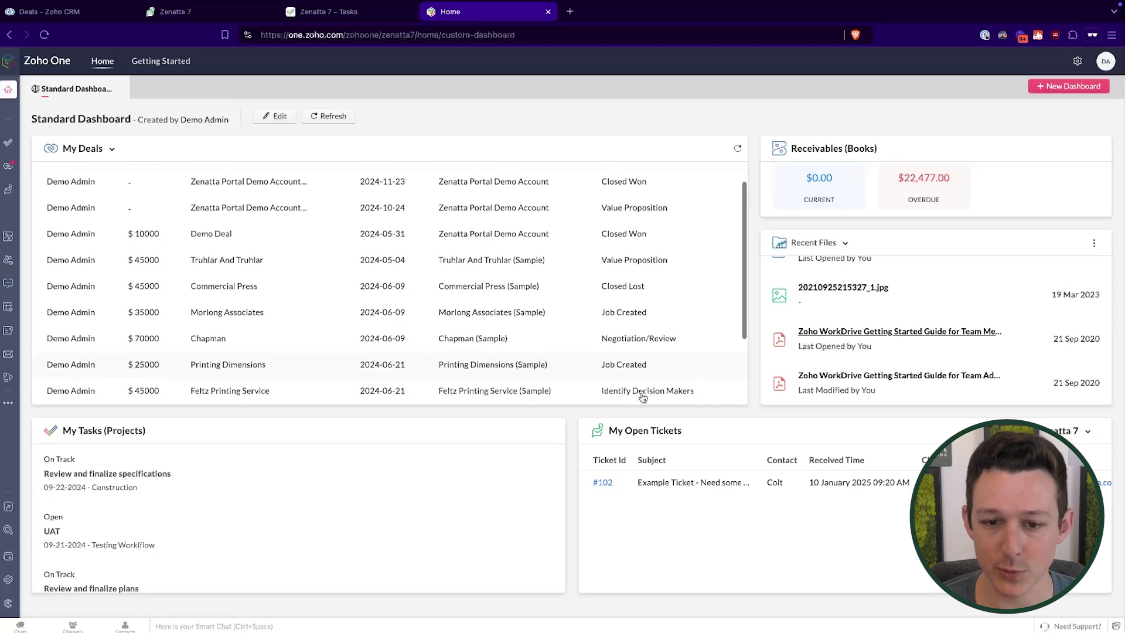
{"action": "left_click", "coordinate": [604, 483]}
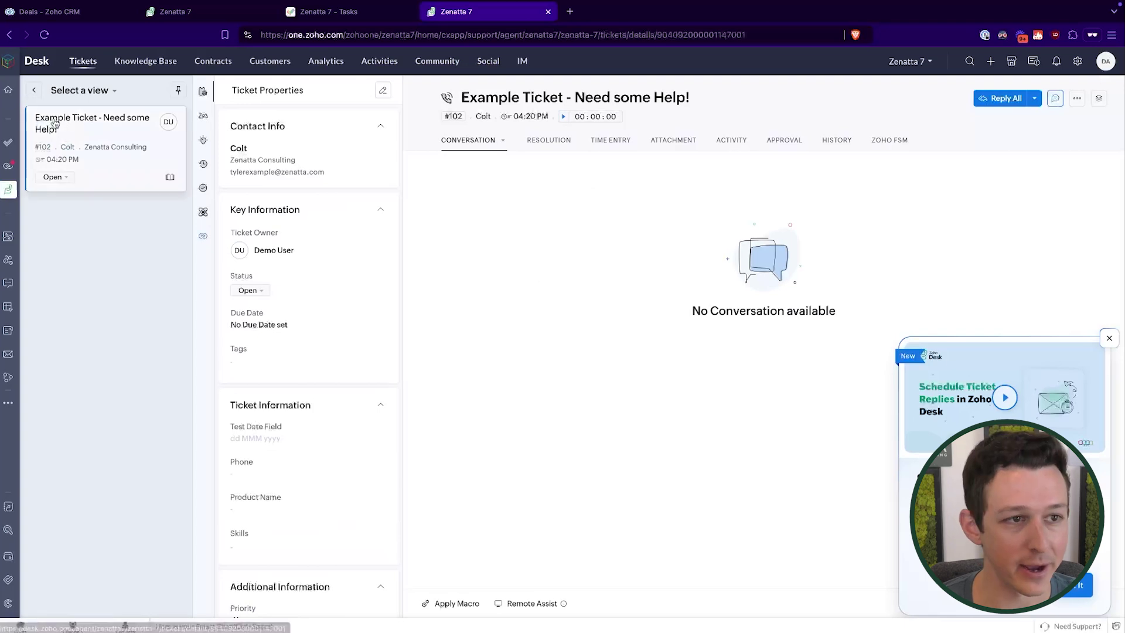
{"action": "left_click", "coordinate": [8, 89]}
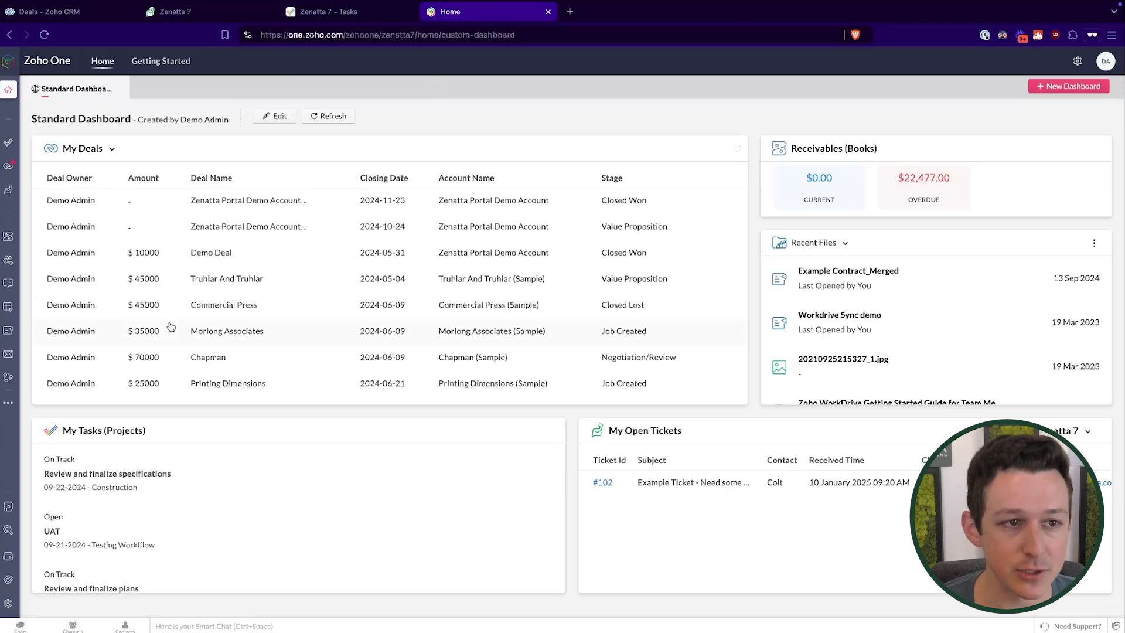
Examine the visibility options and widget categories offered for a new dashboard, and leave without saving.
{"action": "left_click", "coordinate": [1067, 87]}
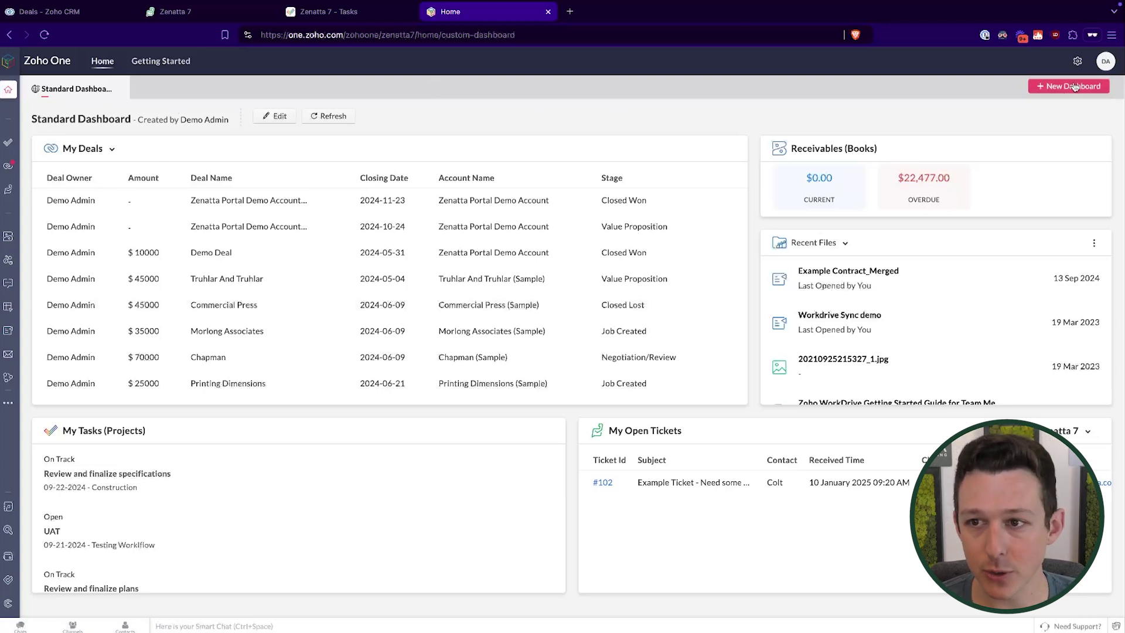
{"action": "left_click", "coordinate": [255, 112]}
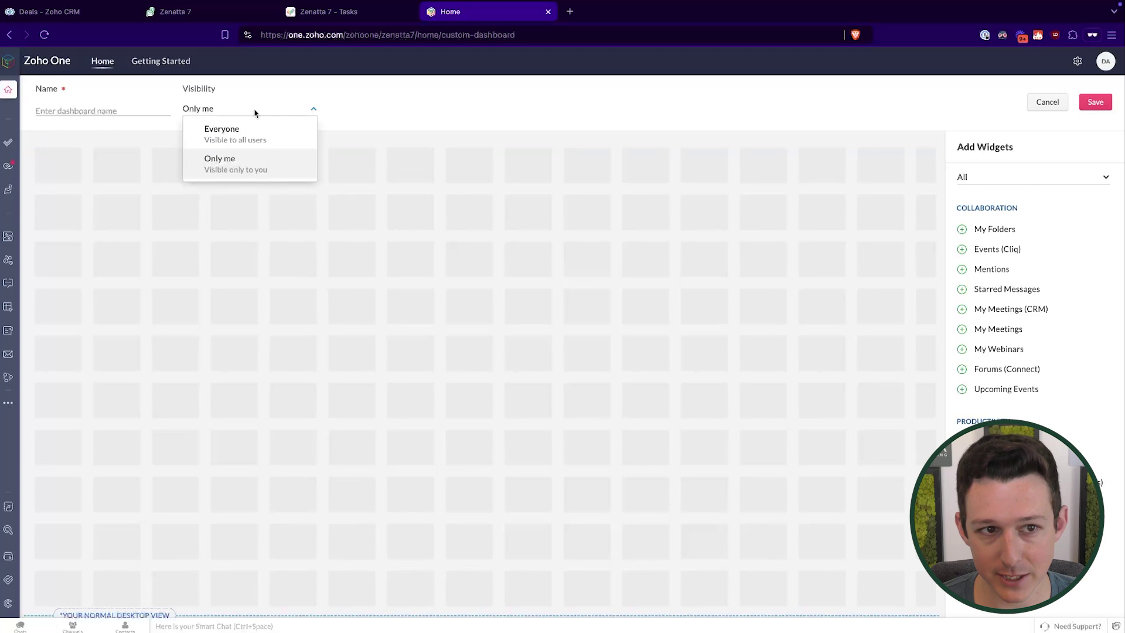
{"action": "left_click", "coordinate": [136, 109]}
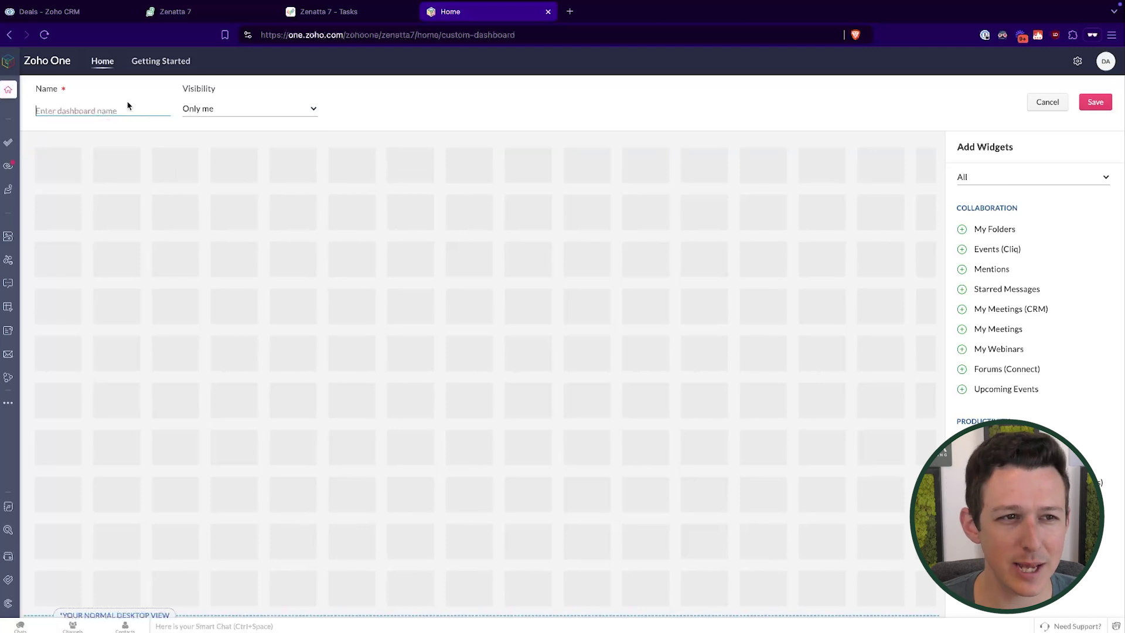
{"action": "left_click", "coordinate": [962, 178]}
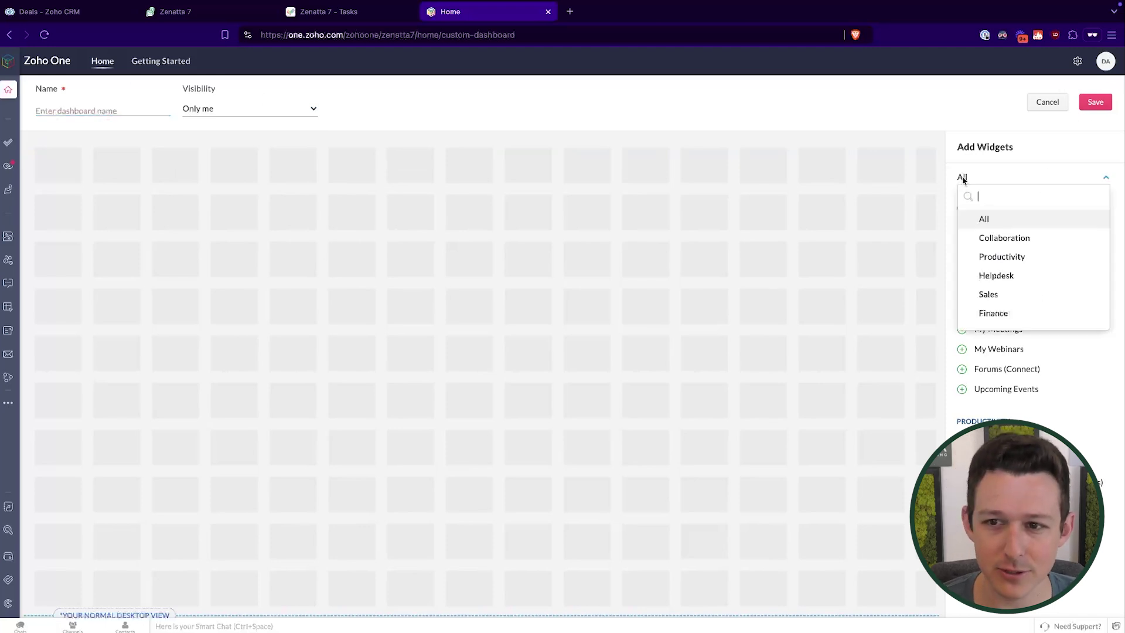
{"action": "left_click", "coordinate": [1048, 102]}
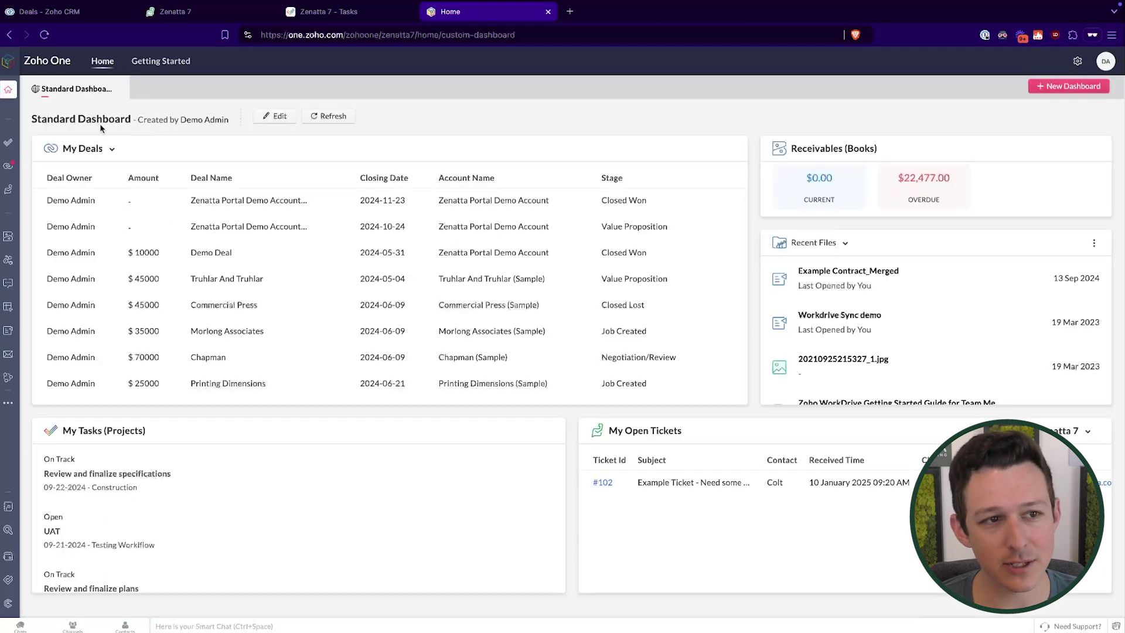
Open the Standard Dashboard for editing, review its widget layout and save it.
{"action": "left_click", "coordinate": [278, 116]}
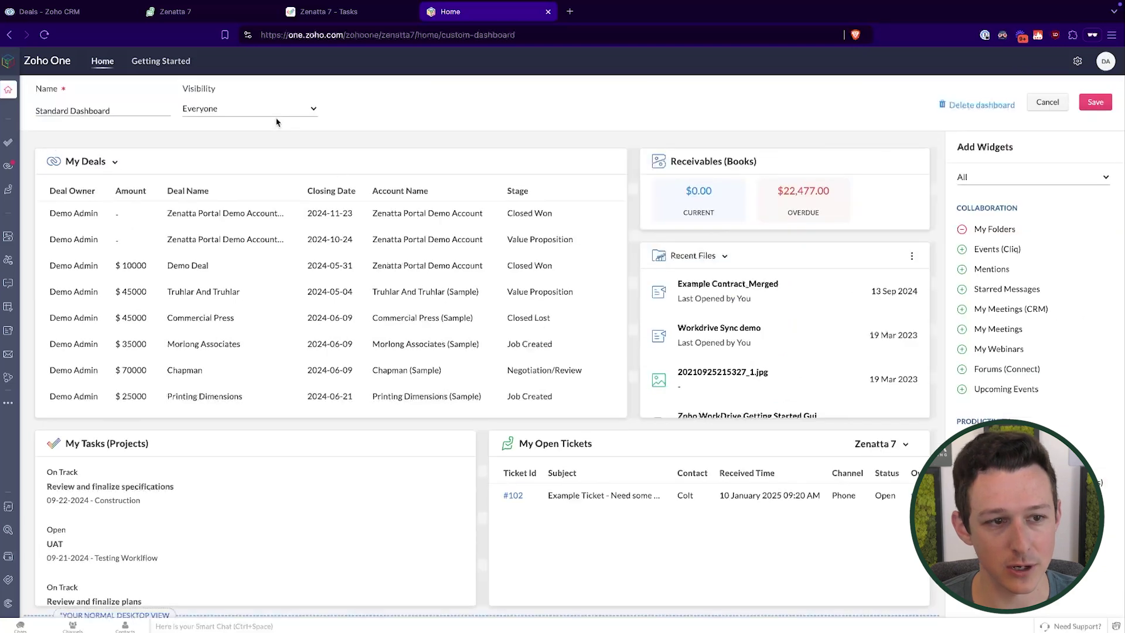
{"action": "scroll", "coordinate": [367, 439], "scroll_direction": "down", "scroll_amount": 3}
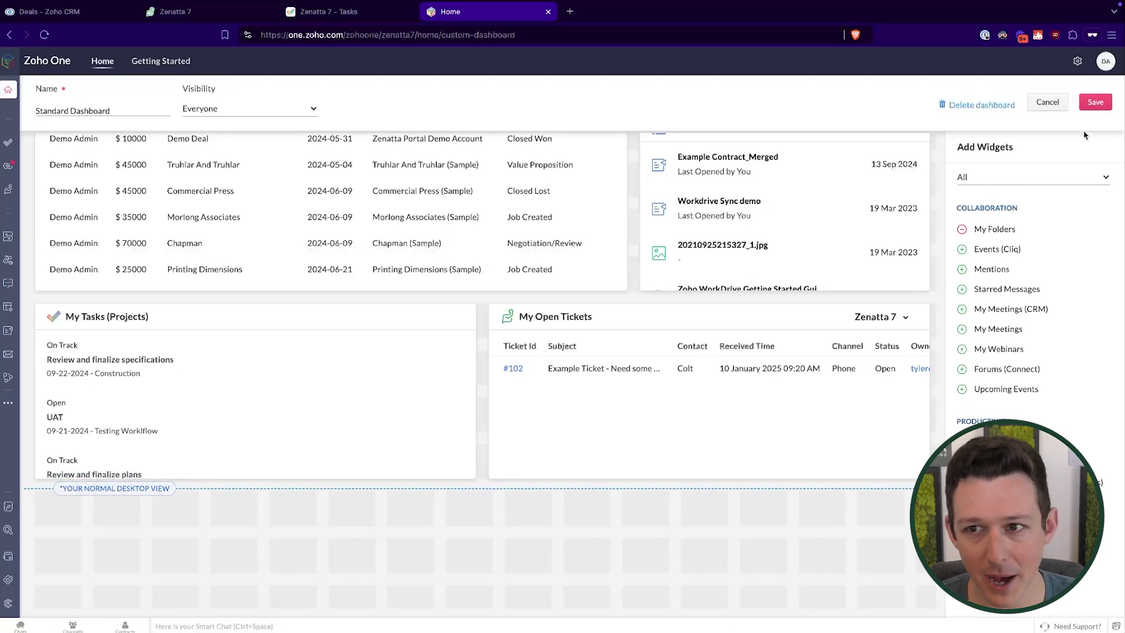
{"action": "left_click", "coordinate": [1095, 102]}
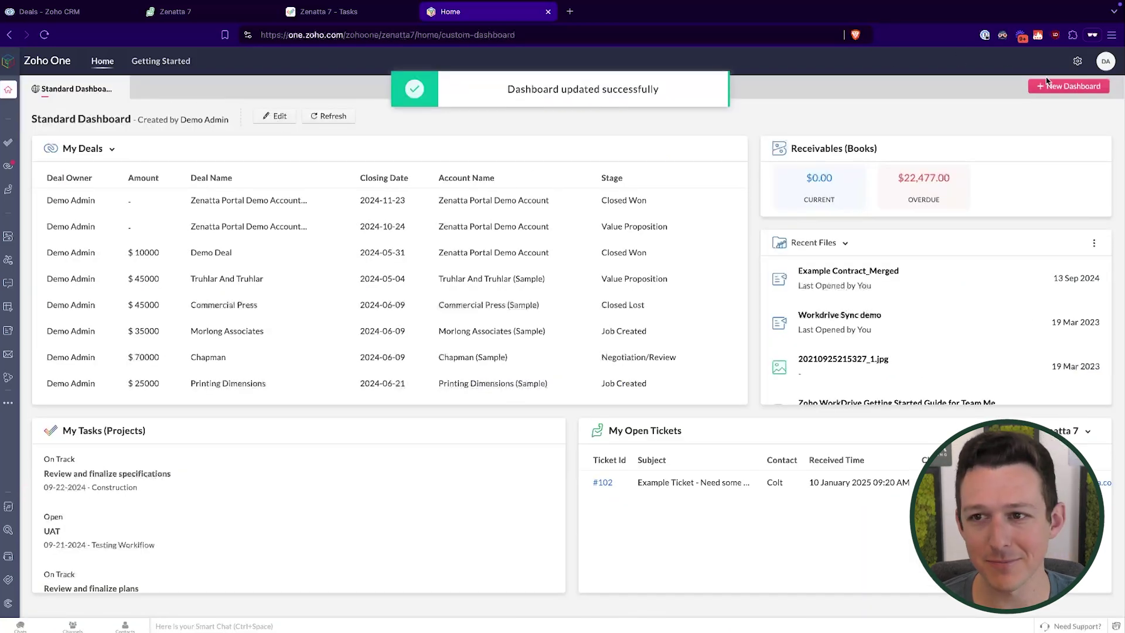
Start a new dashboard with the Events (Cliq), Mentions and Starred Messages widgets, placing Events (Cliq) beside Starred Messages.
{"action": "left_click", "coordinate": [1047, 82]}
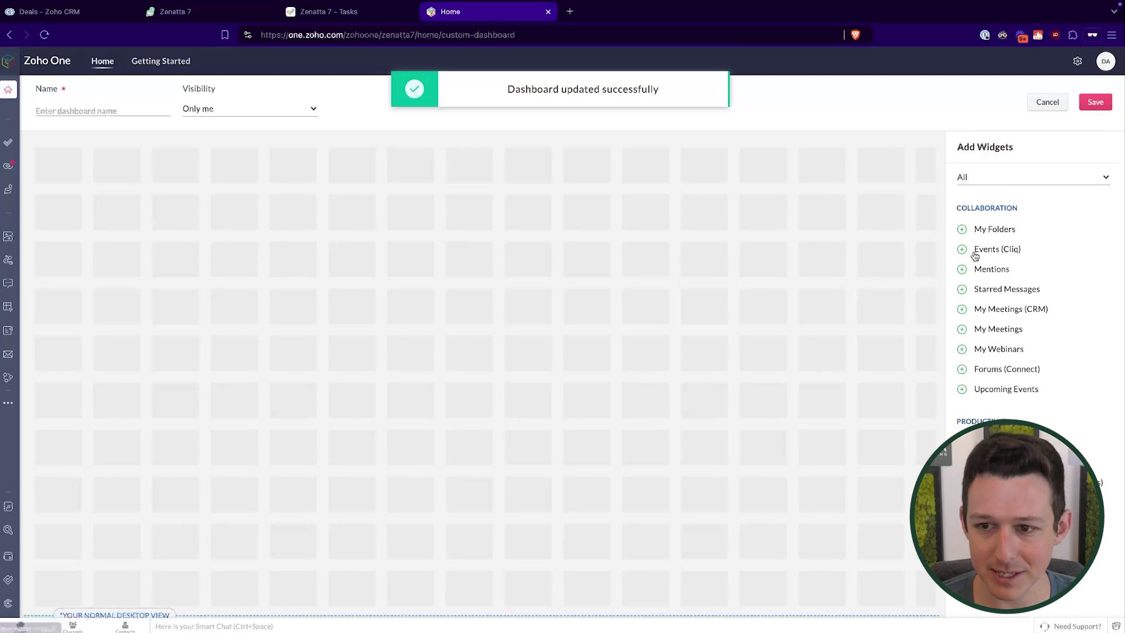
{"action": "left_click", "coordinate": [962, 249]}
{"action": "left_click", "coordinate": [961, 268]}
{"action": "left_click", "coordinate": [962, 289]}
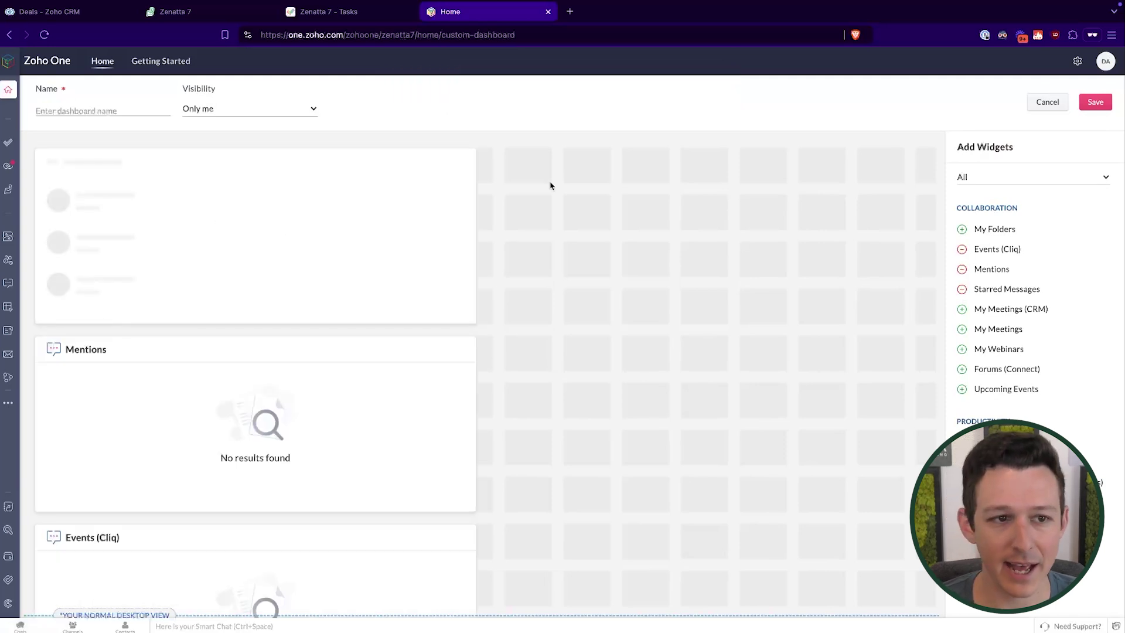
{"action": "left_click_drag", "start_coordinate": [347, 550], "coordinate": [790, 183]}
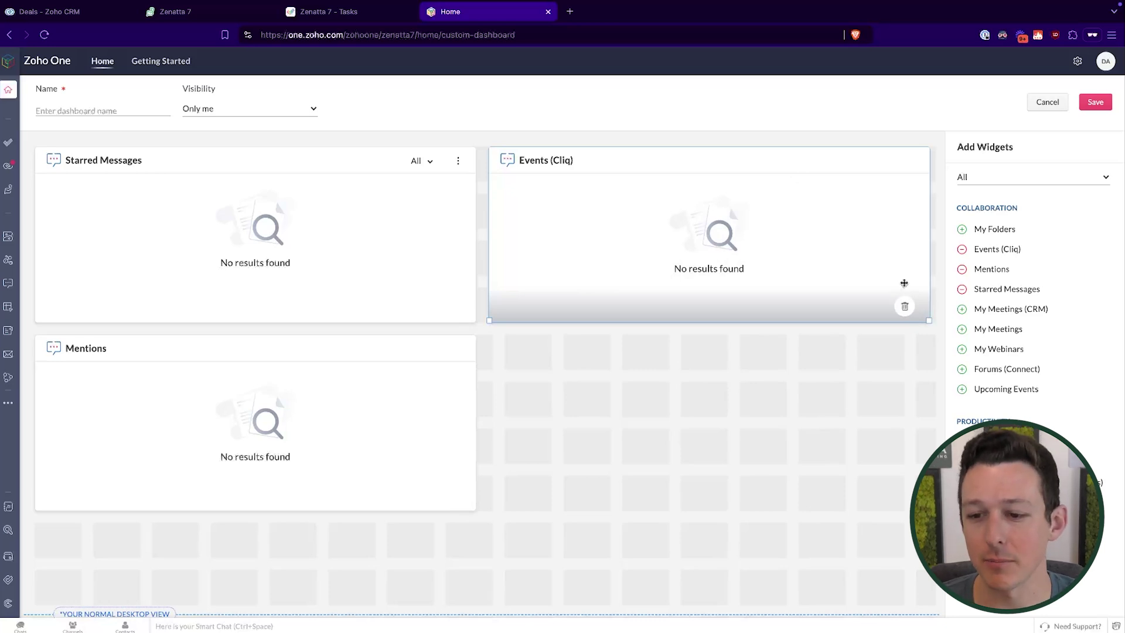
Look through the remaining available widgets and discard the new dashboard.
{"action": "scroll", "coordinate": [896, 267], "scroll_direction": "down", "scroll_amount": 2}
{"action": "scroll", "coordinate": [1017, 347], "scroll_direction": "down", "scroll_amount": 6}
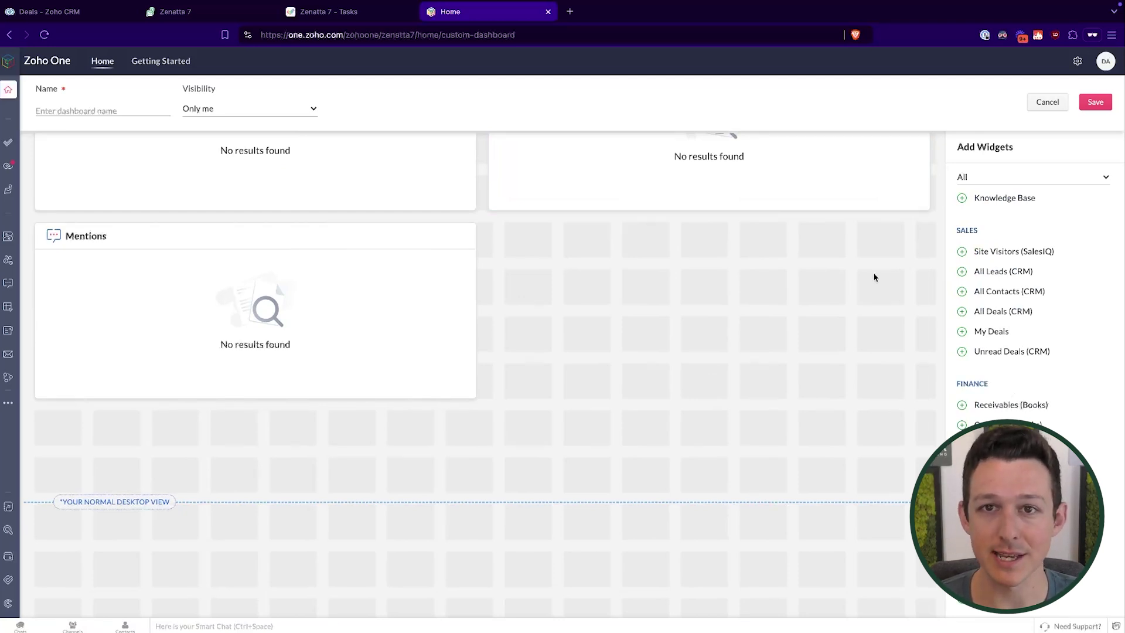
{"action": "mouse_move", "coordinate": [886, 202]}
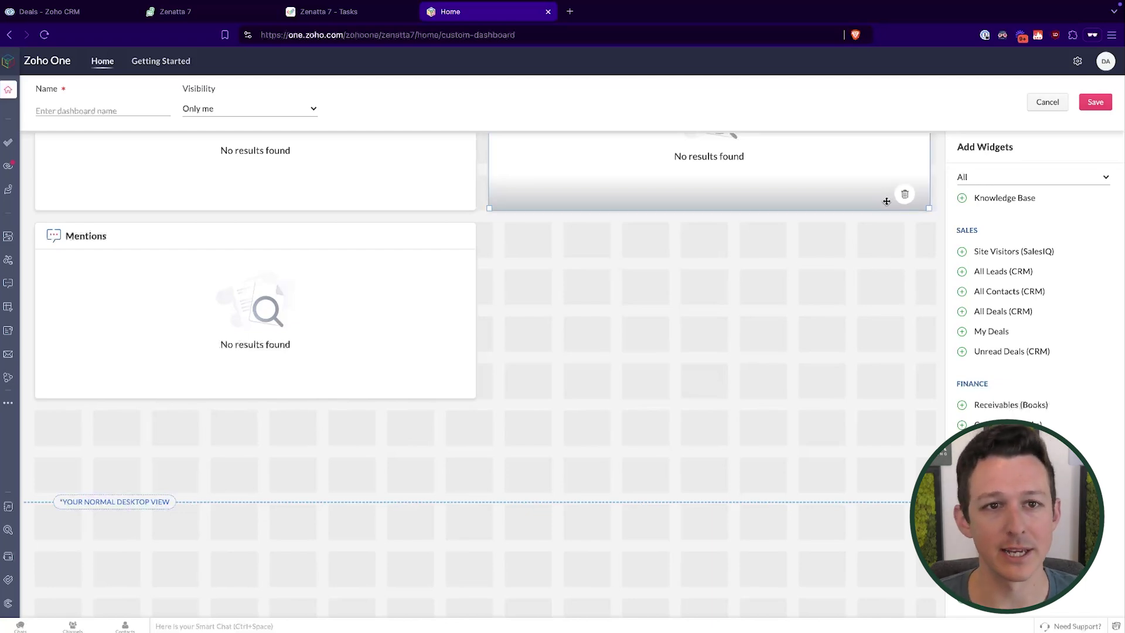
{"action": "left_click", "coordinate": [1056, 102]}
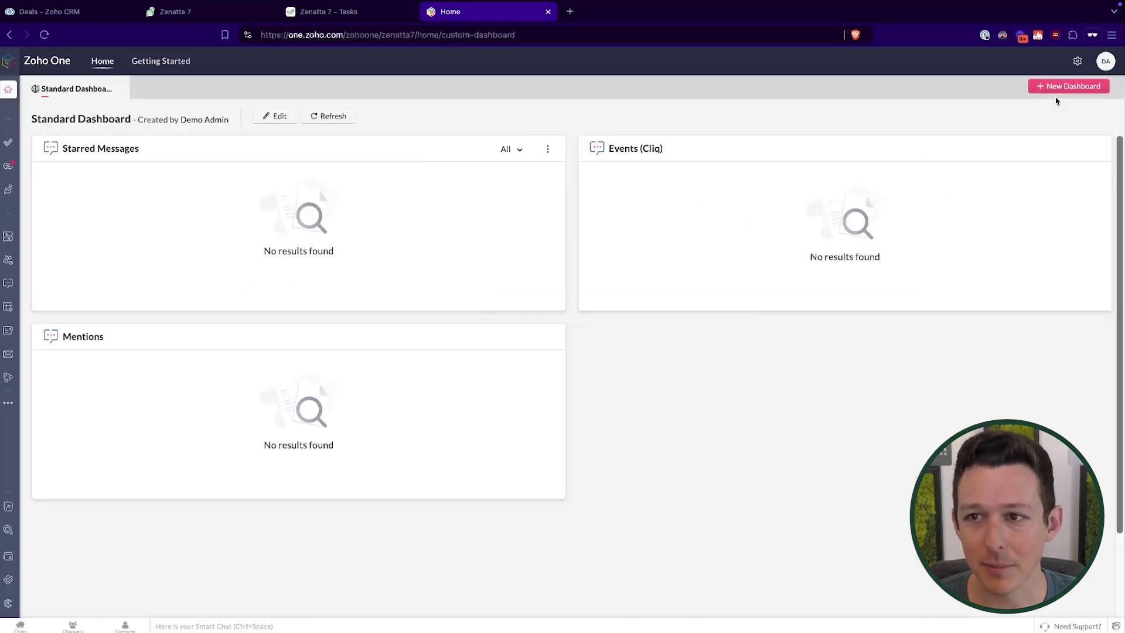